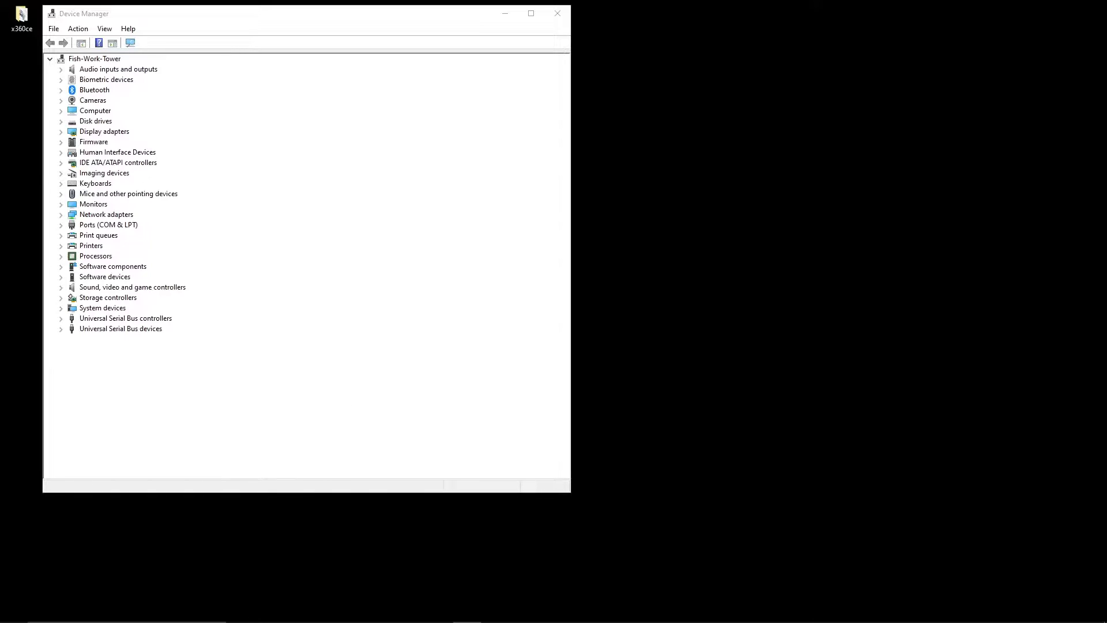
- View the Virtual Gamepad Emulation Framework downloads page, then clear the browser away and return to the Device Manager window
key("alt+Tab")
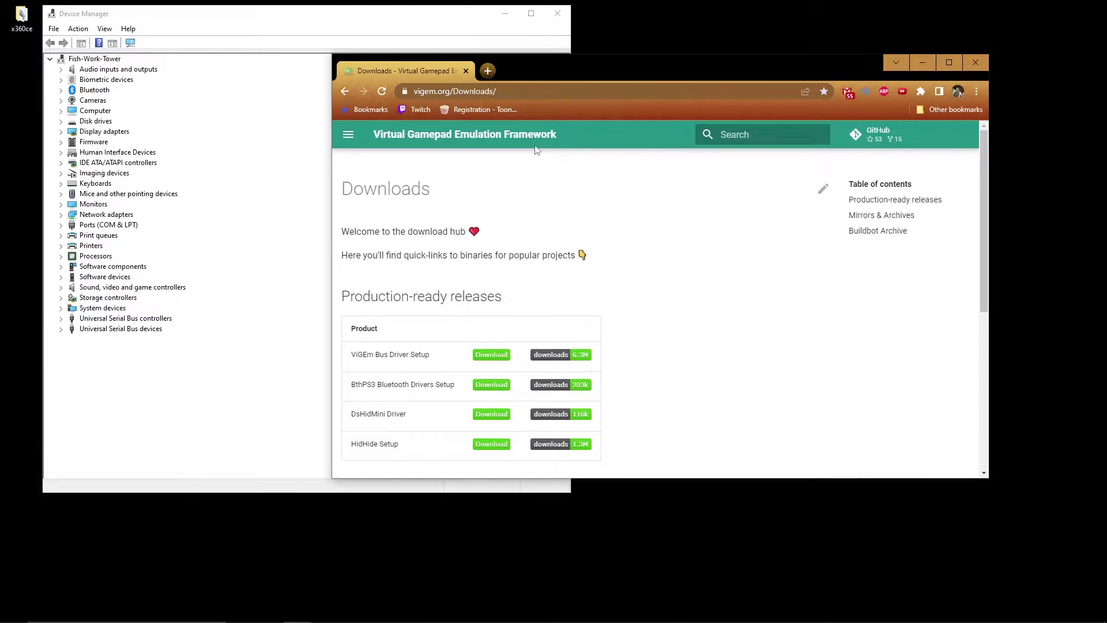
left_click_drag(629, 72, 0, 63)
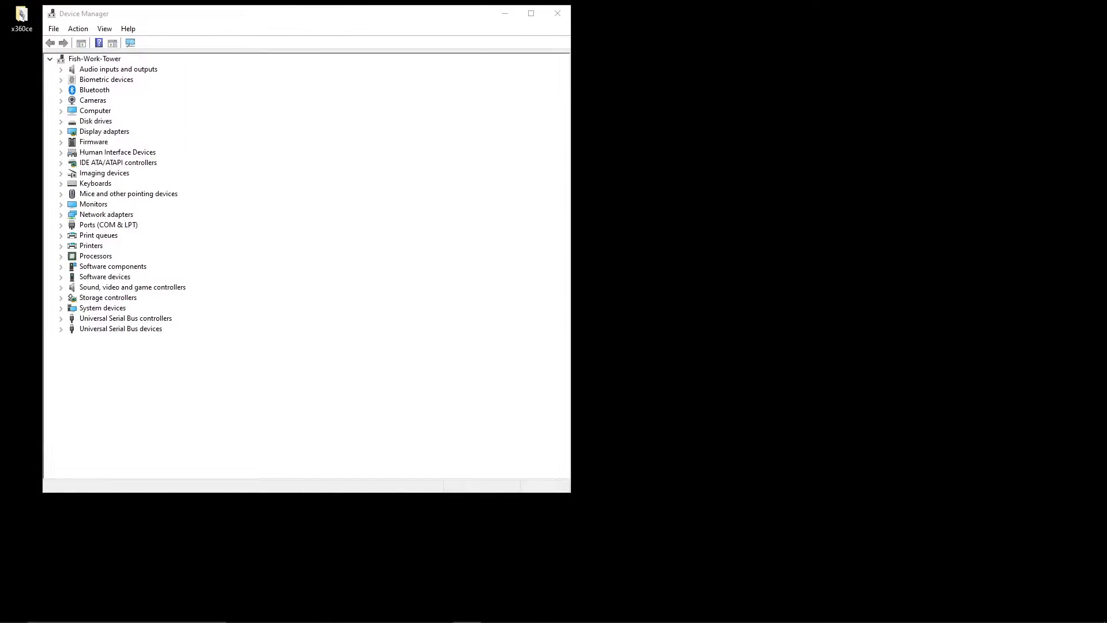
left_click_drag(277, 22, 298, 21)
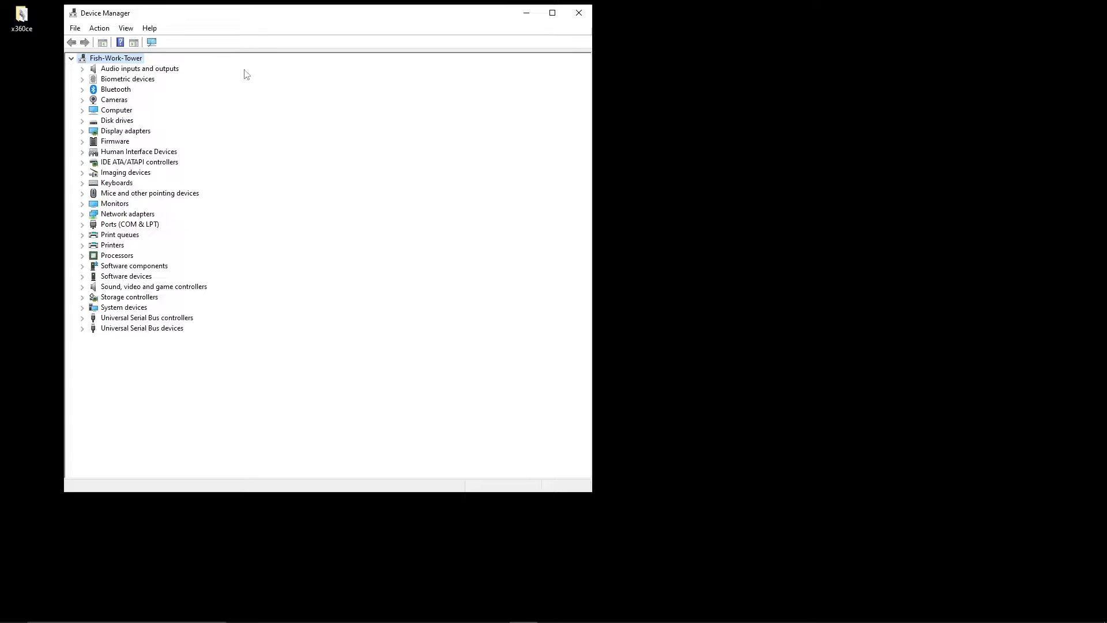
- Launch LabMonsterToolkit while keeping Device Manager open
left_click(12, 616)
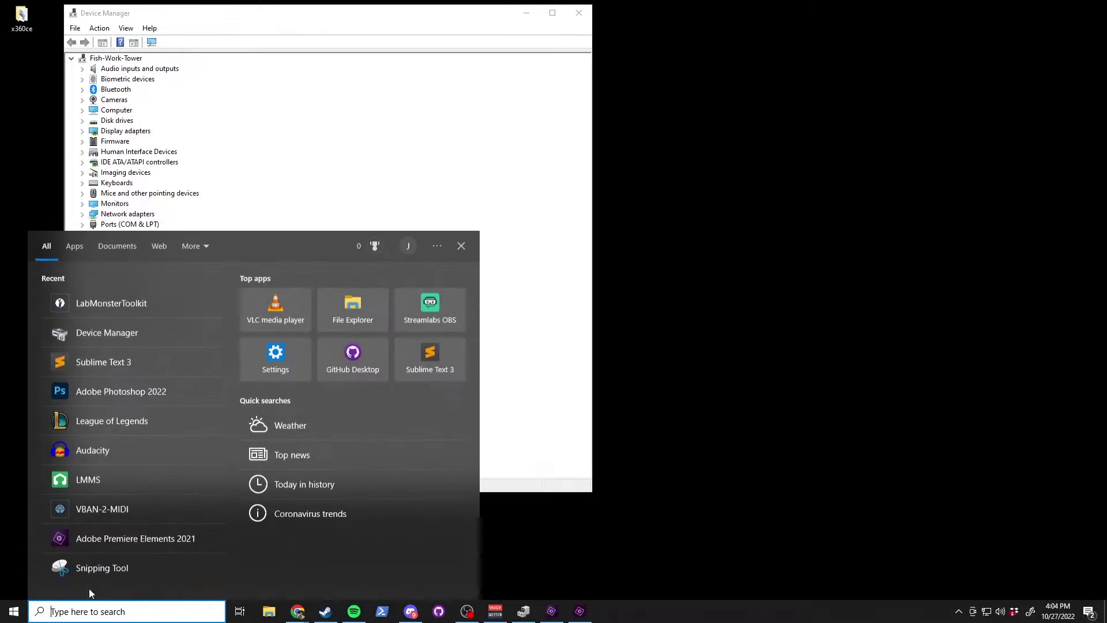
left_click(793, 505)
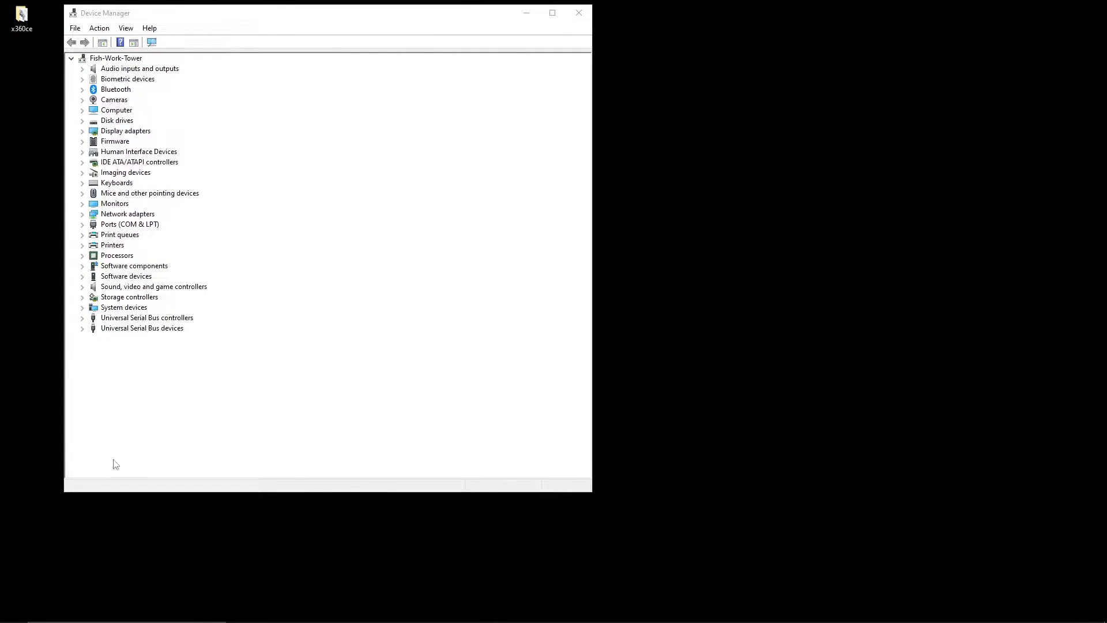
left_click(109, 612)
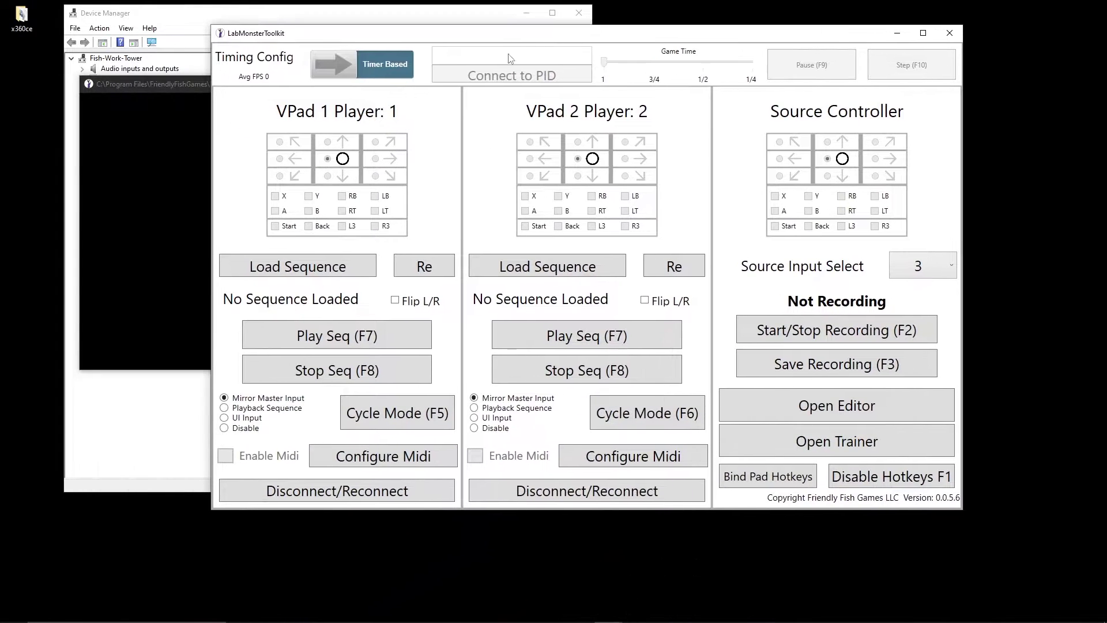
left_click_drag(188, 84, 240, 102)
left_click(252, 131)
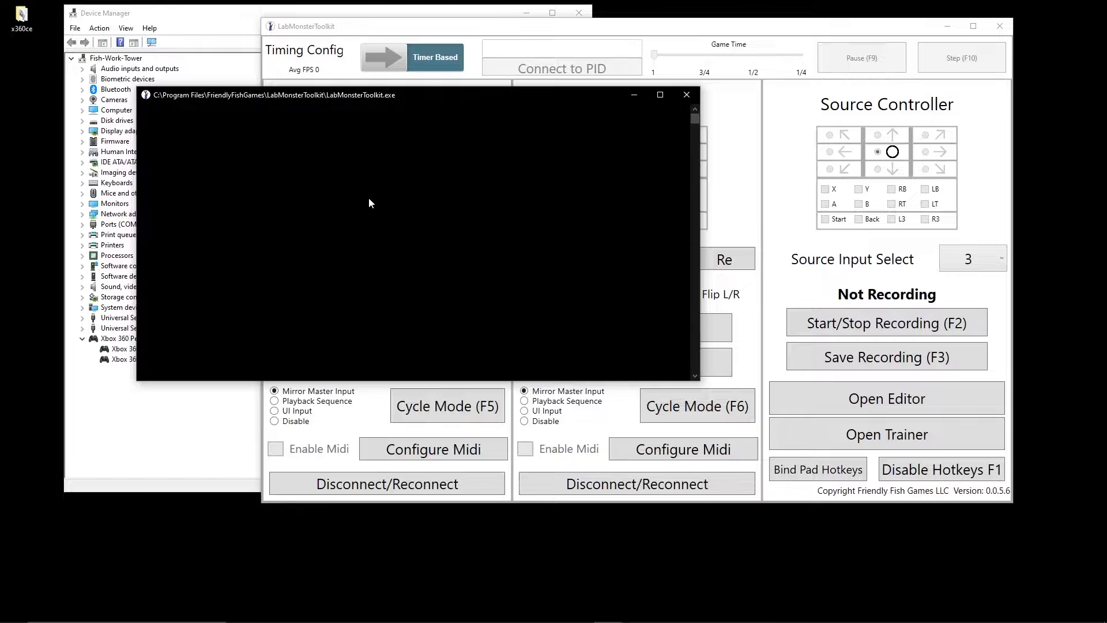
mouse_move(321, 96)
left_mouse_down()
mouse_move(289, 80)
mouse_move(334, 119)
mouse_move(356, 109)
mouse_move(325, 103)
left_mouse_up()
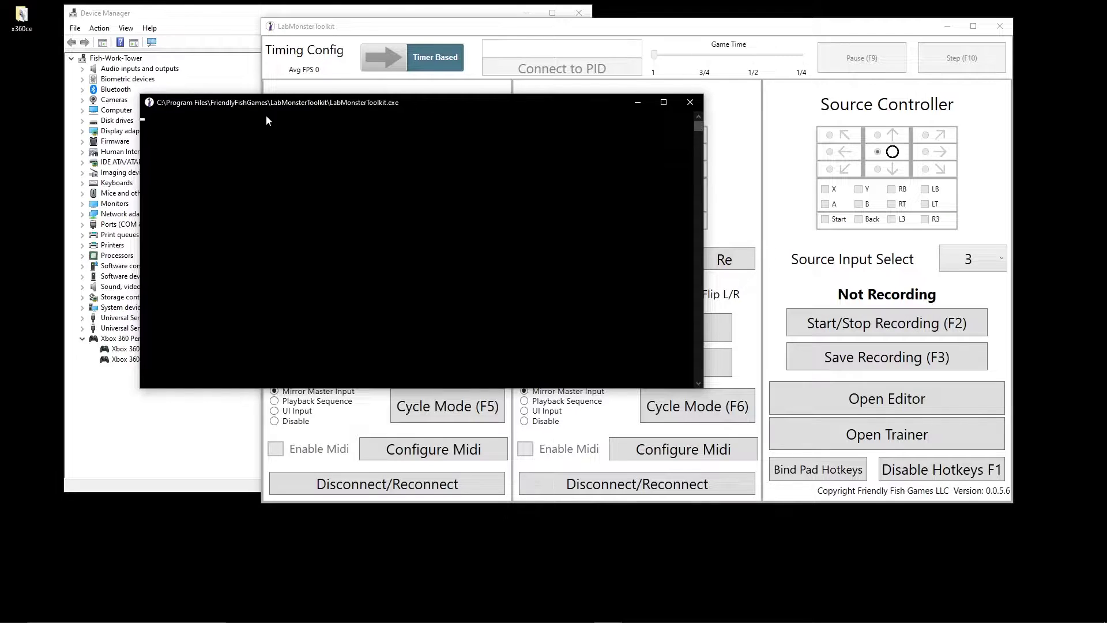
left_click_drag(332, 104, 644, 25)
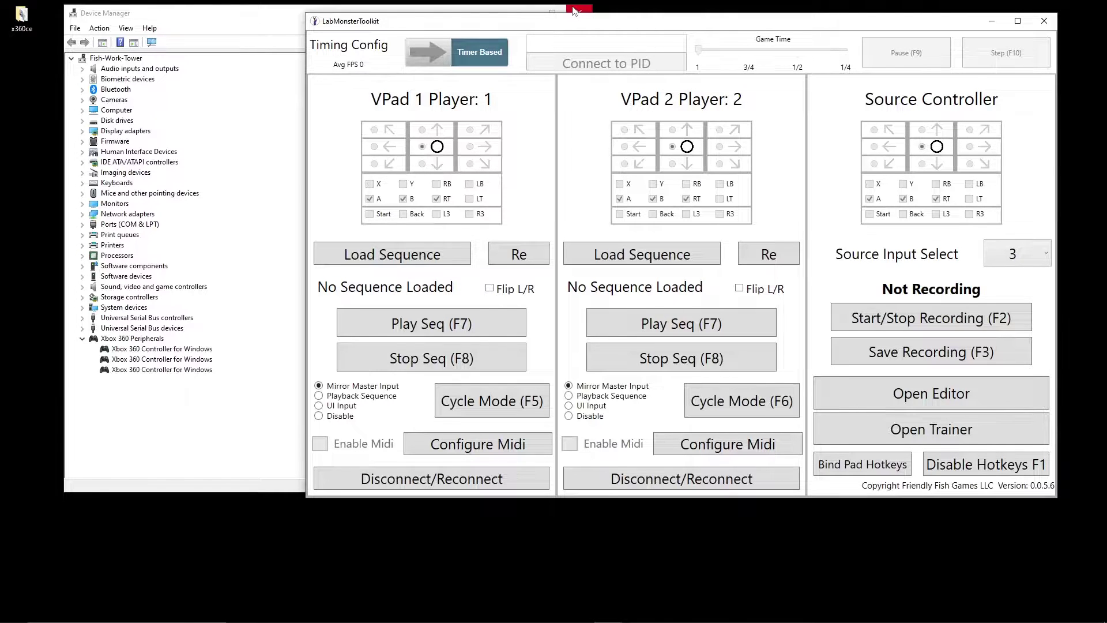
left_click_drag(823, 26, 796, 29)
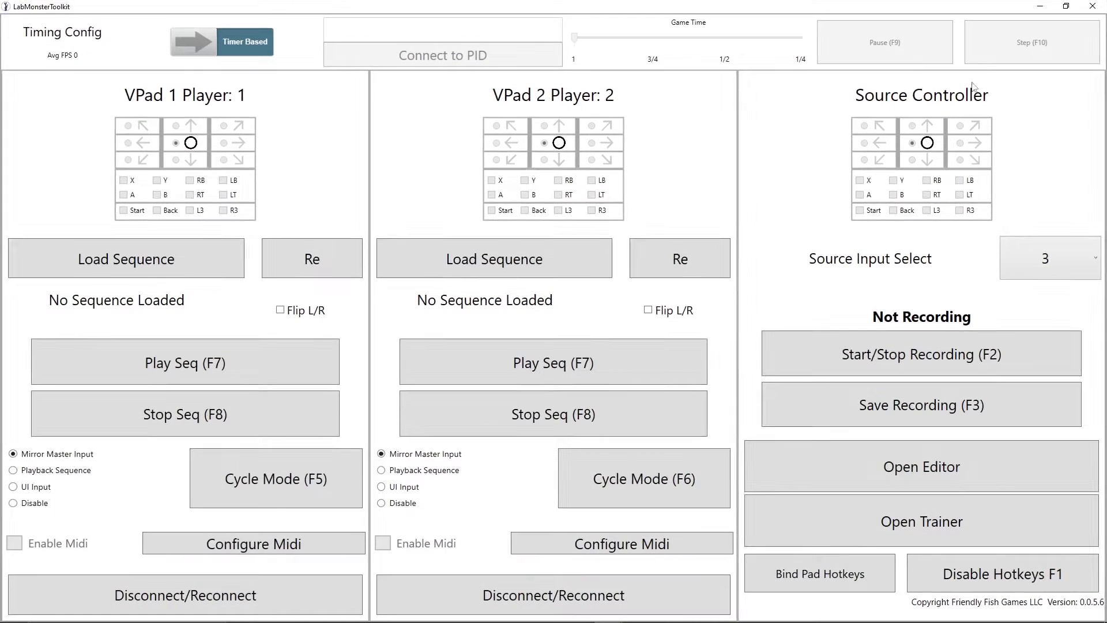
- Maximize LabMonsterToolkit and examine the Source Input Select choices, keeping input 3 as the source controller
left_click(992, 24)
left_click(1048, 248)
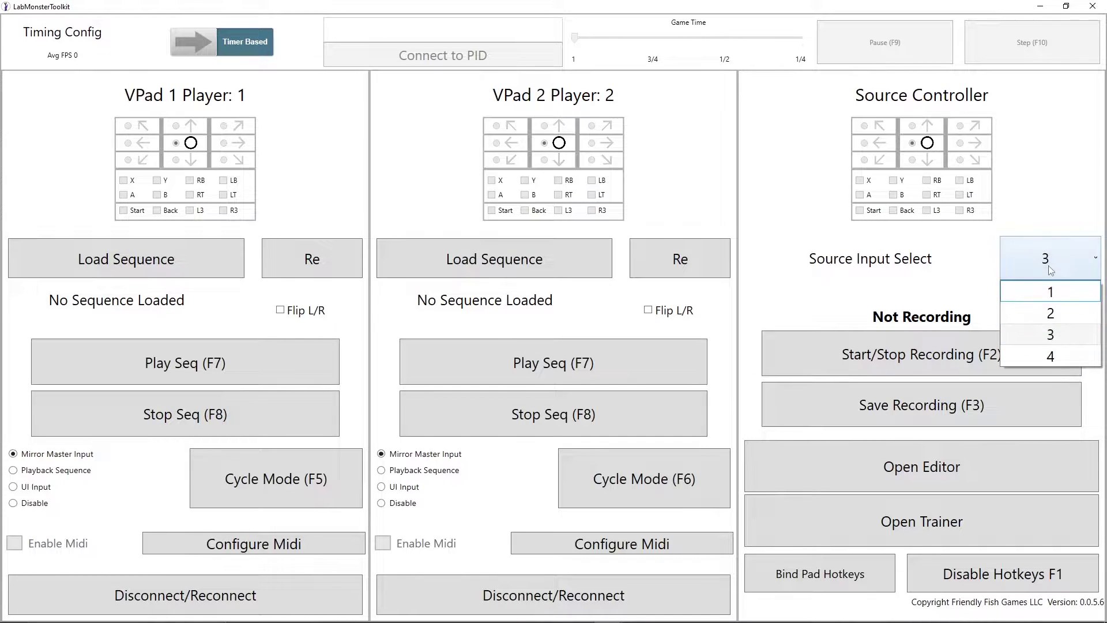
left_click(944, 298)
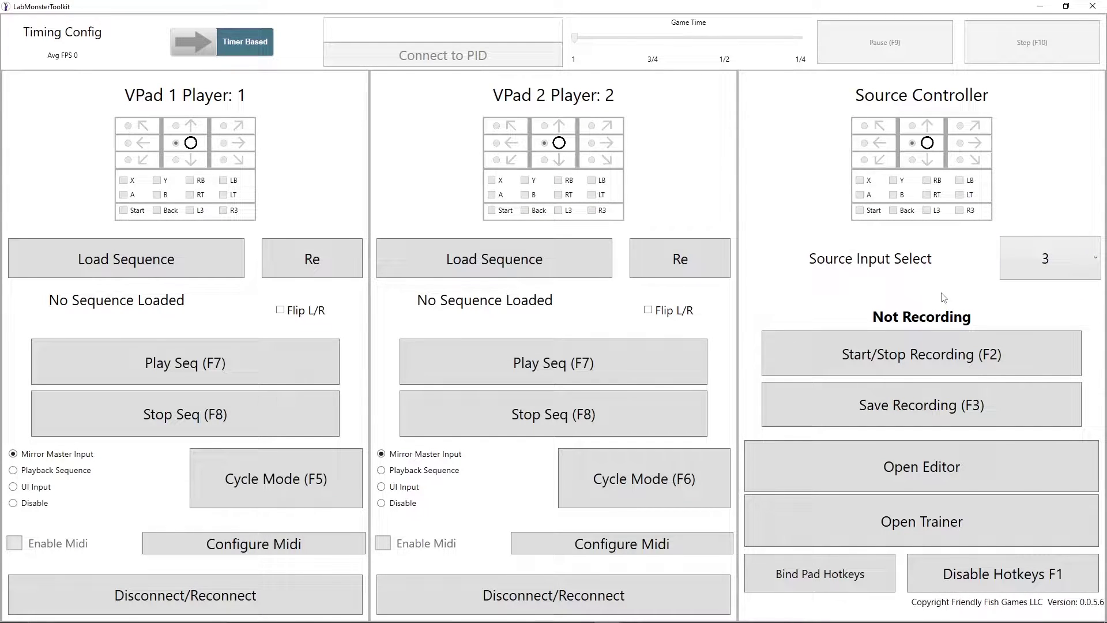
left_click(1054, 242)
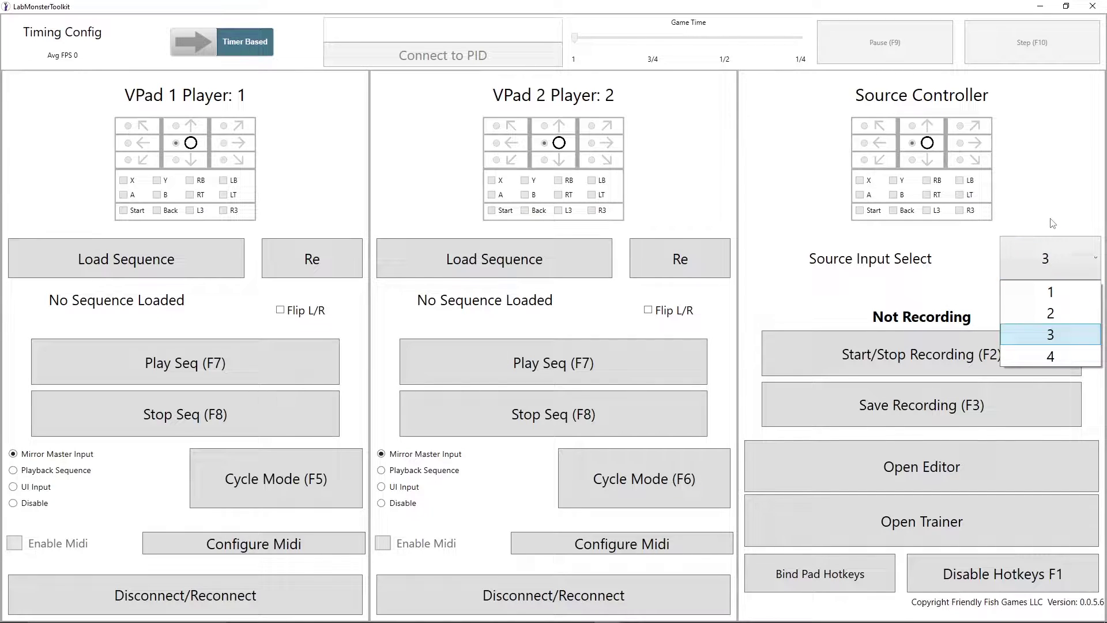
left_click(1053, 223)
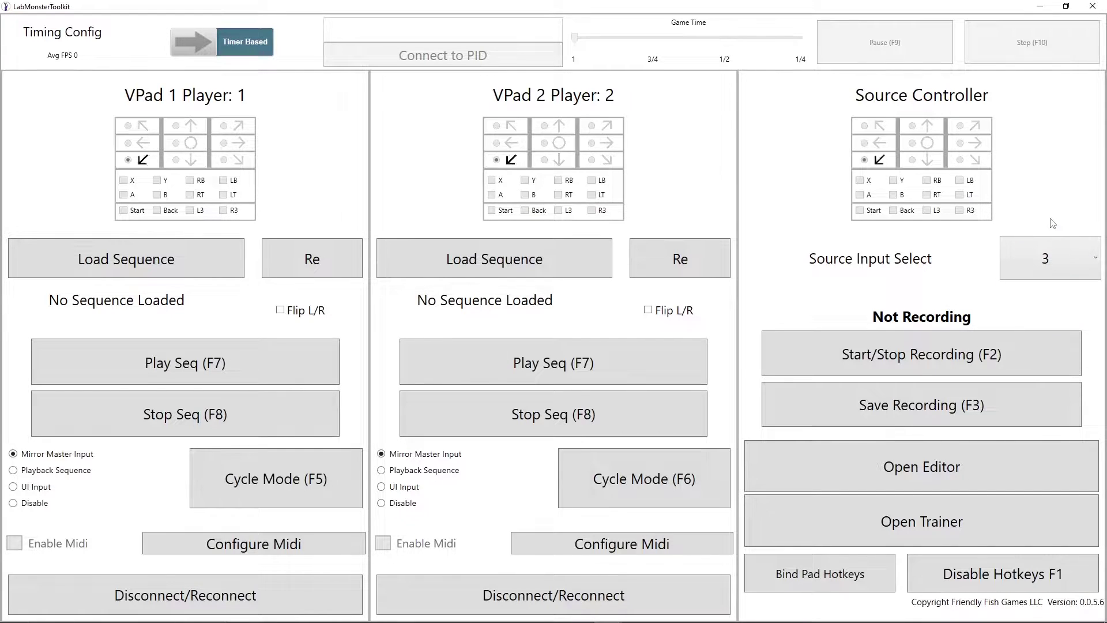
left_click(1054, 260)
left_click(1058, 253)
left_click(1031, 266)
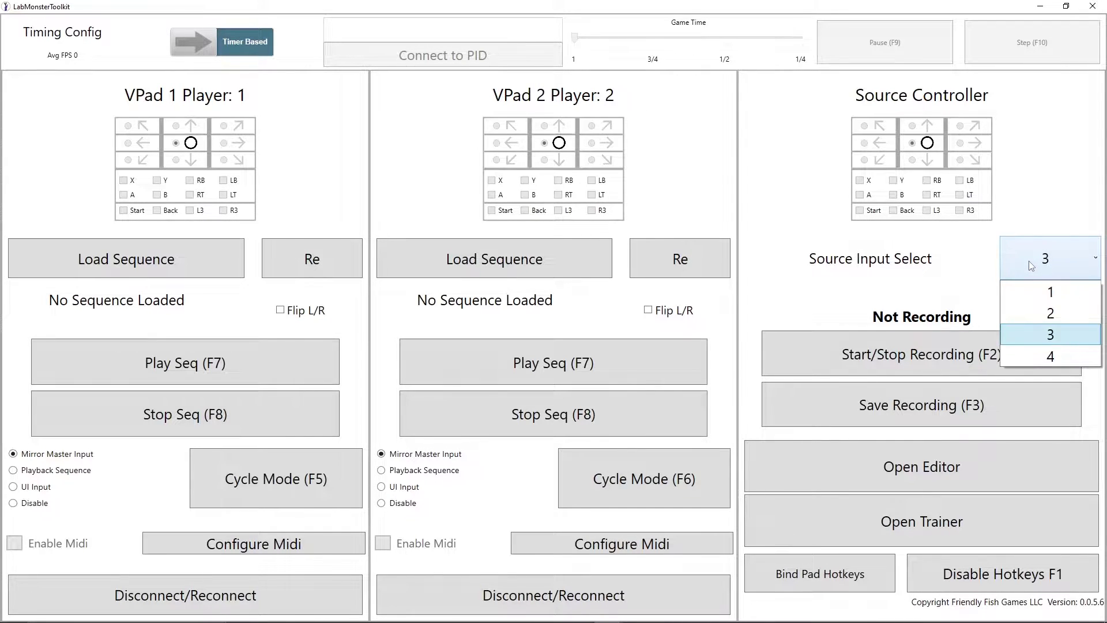
left_click(1037, 223)
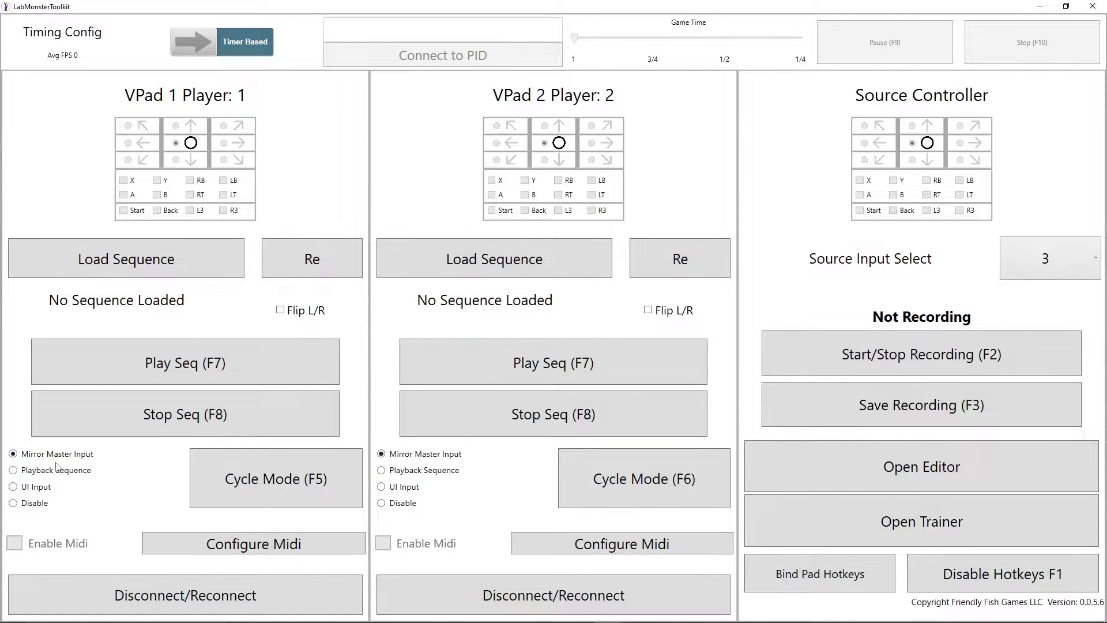
- Switch VPad 1 to UI Input mode and try its LT and LB checkboxes
left_click(43, 489)
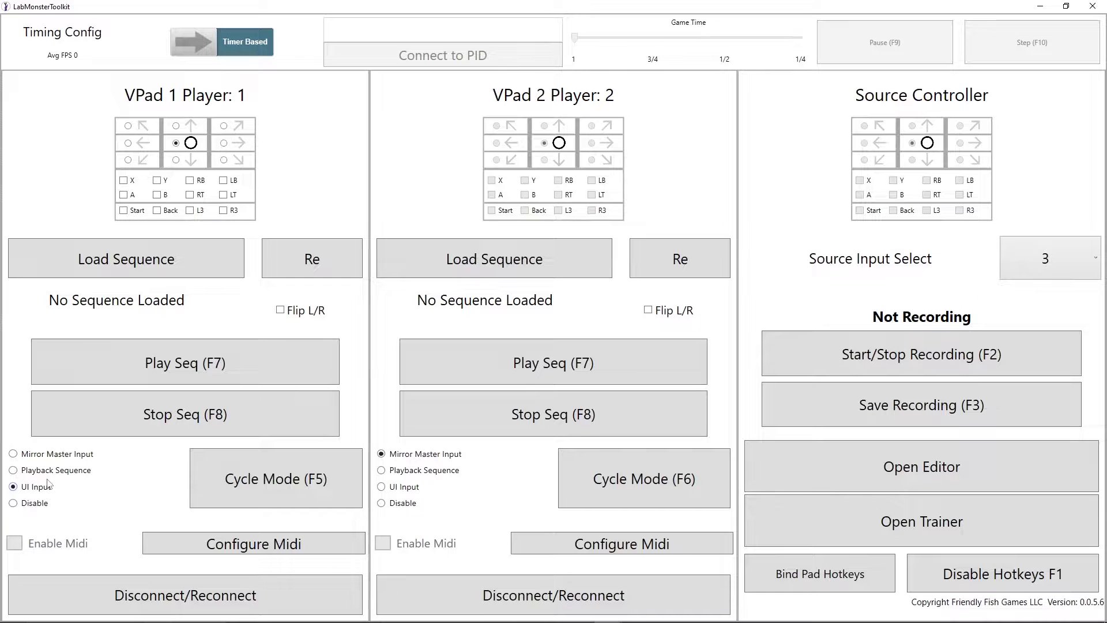
left_click(224, 195)
left_click(224, 180)
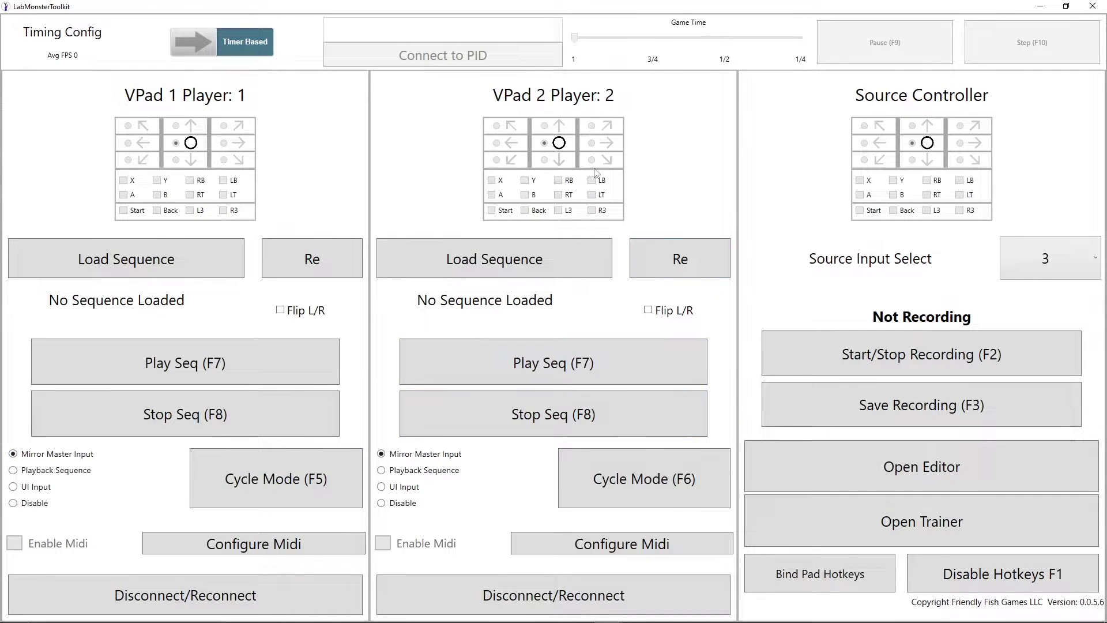
- Restore the toolkit to a smaller window, launch Ultimate Marvel vs. Capcom 3 from Steam, and position the game window beside it
double_click(738, 10)
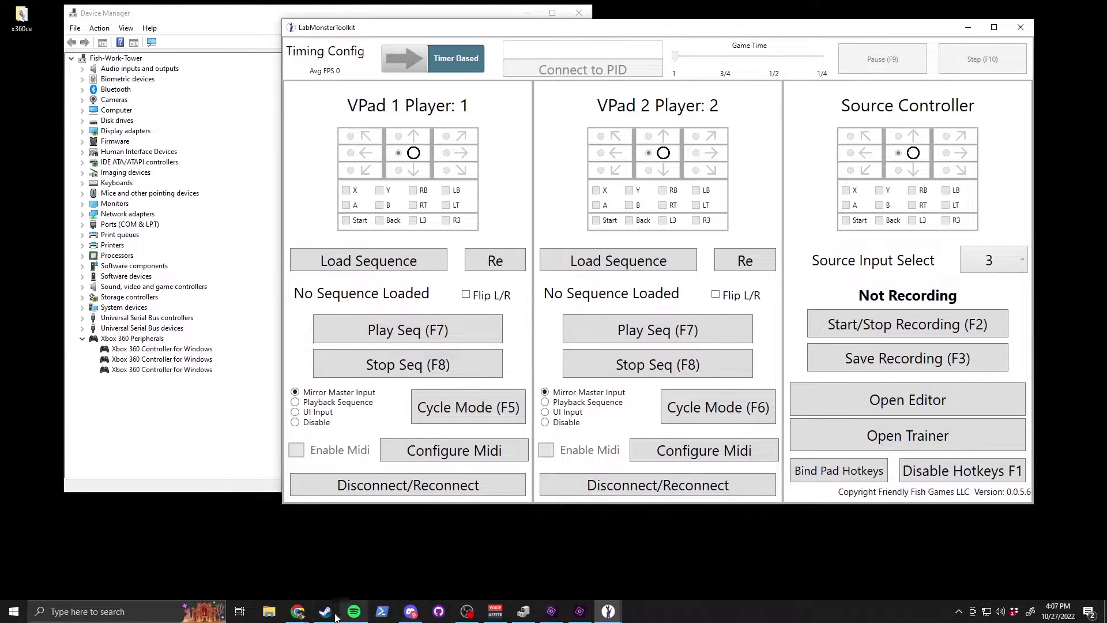
right_click(326, 612)
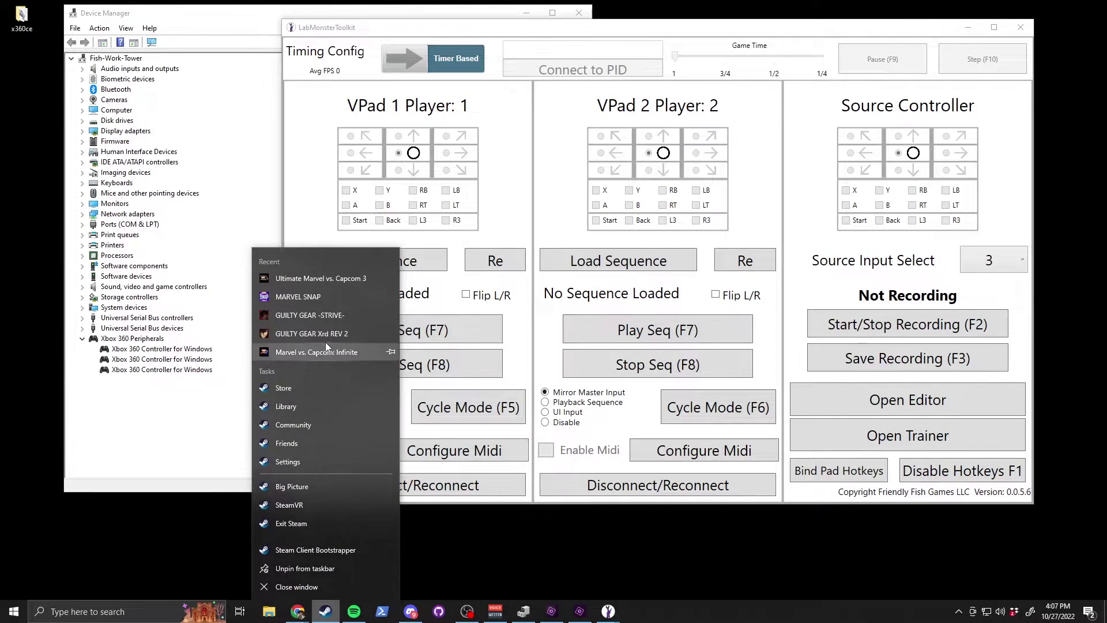
left_click(331, 279)
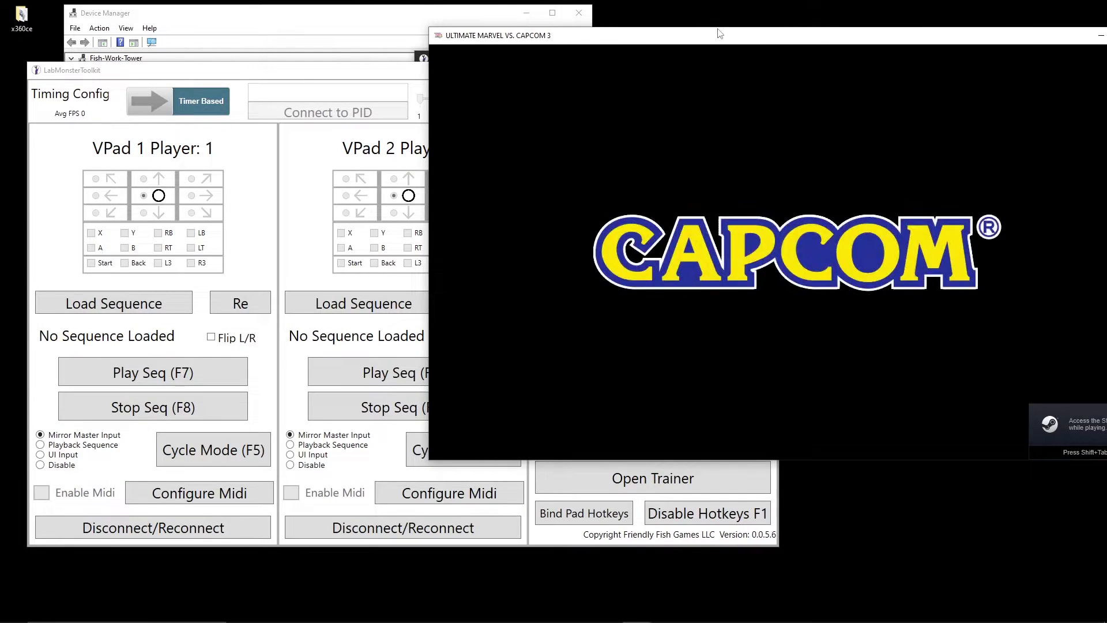
left_click_drag(722, 37, 642, 24)
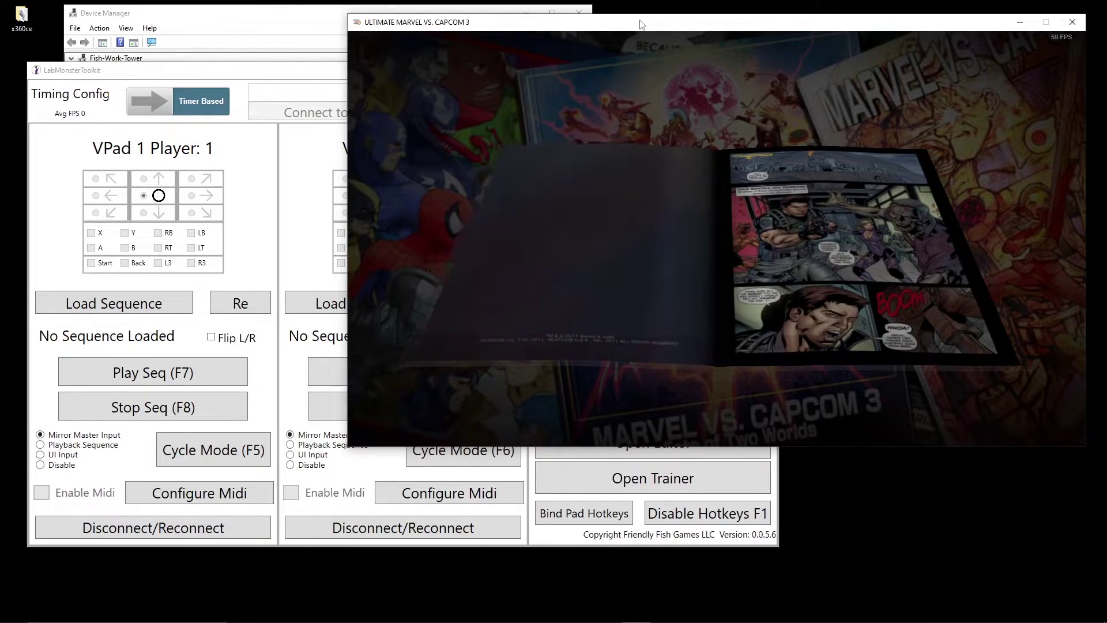
- Enter the game's Offline Mode and start Training to reach character selection
key("Return")
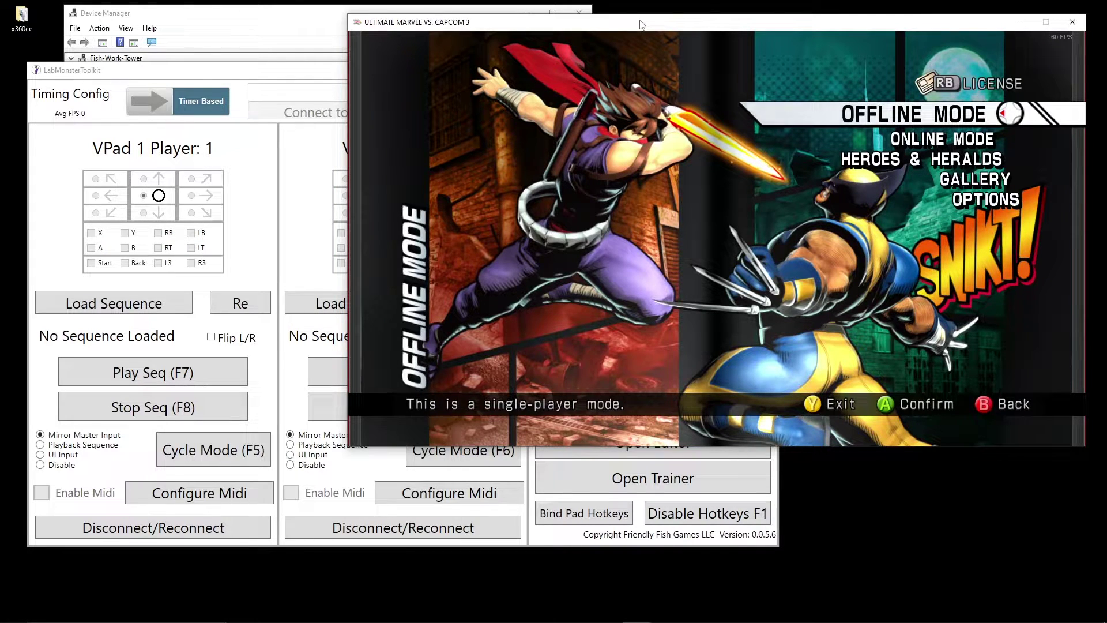
key("Return")
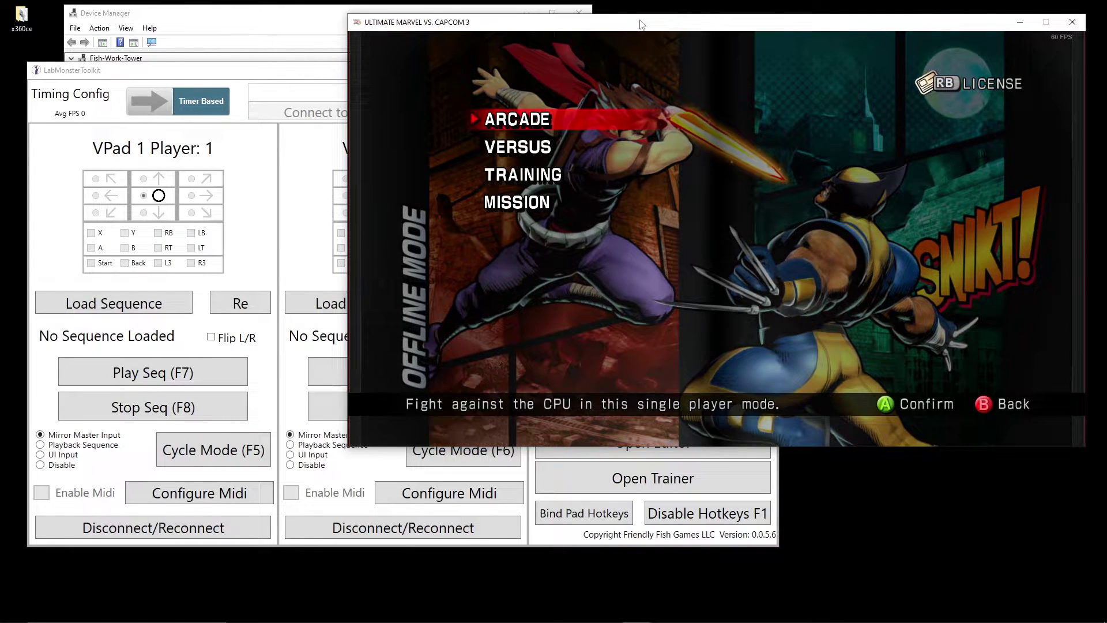
key("Return")
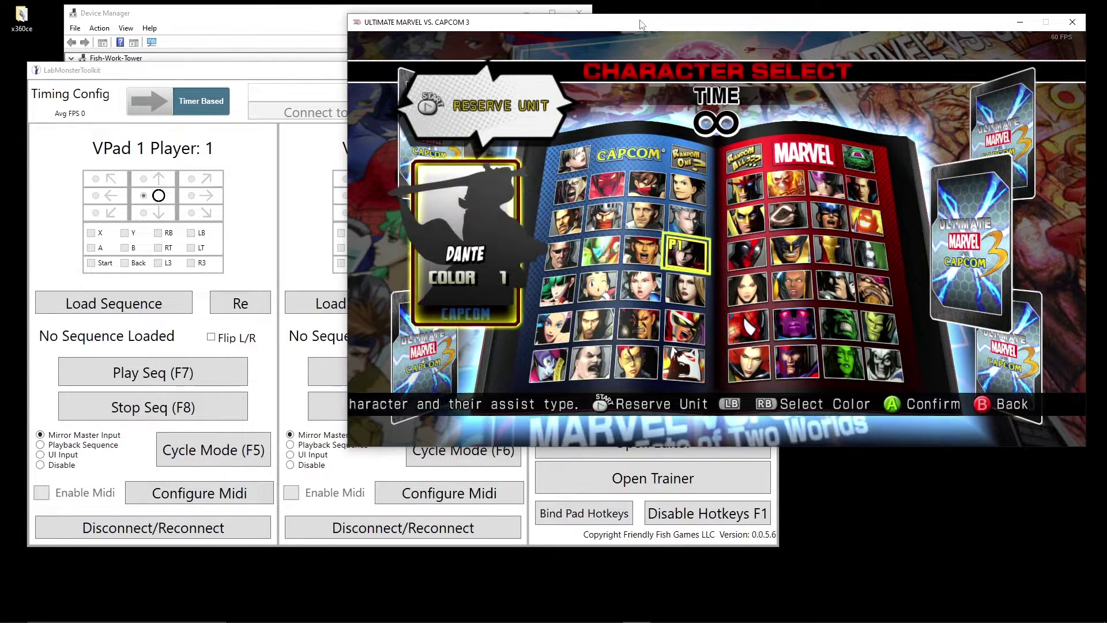
- Pick Dante, Ryu and Frank West for player 1 and Wolverine, Rocket Raccoon and Ghost Rider for the opponent
key("Return")
key("Return")
key("Return")
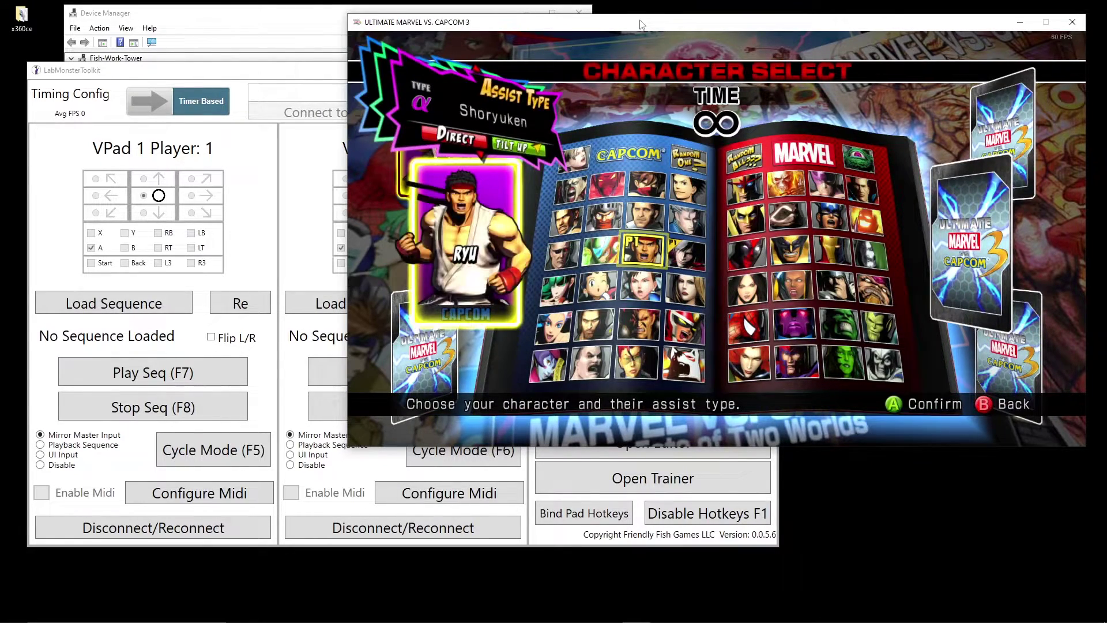
key("Up")
key("Return")
key("Return")
key("Return")
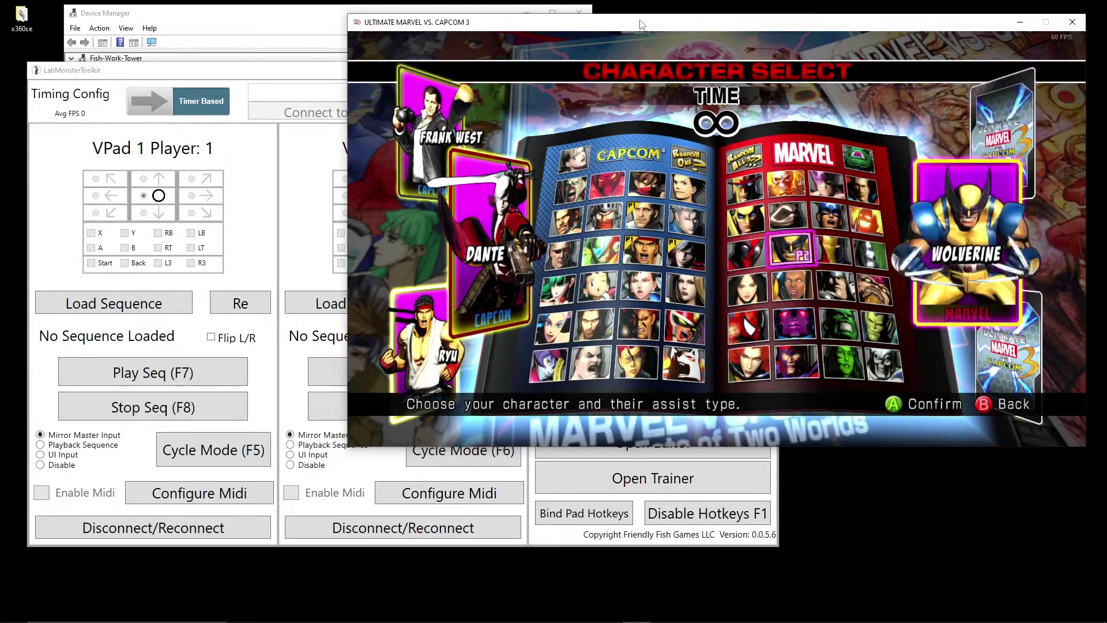
key("Return")
key("Up")
key("Up")
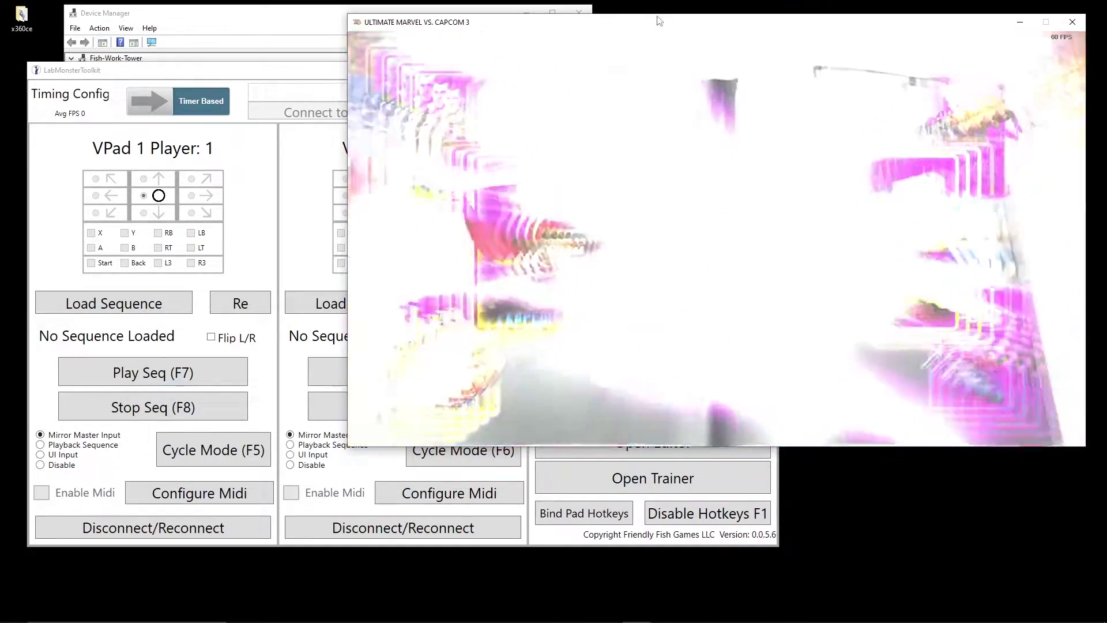
- Arrange the game and LabMonsterToolkit windows so both VPad 1 and the match are visible, with the game active
left_click_drag(659, 21, 679, 12)
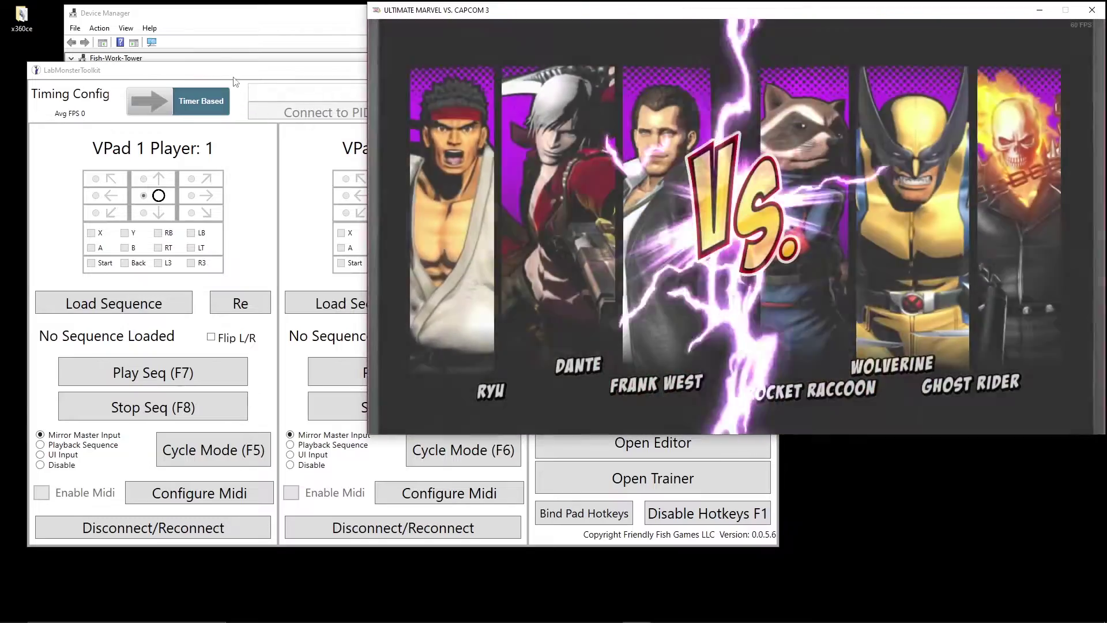
left_click_drag(230, 74, 214, 135)
left_click(540, 57)
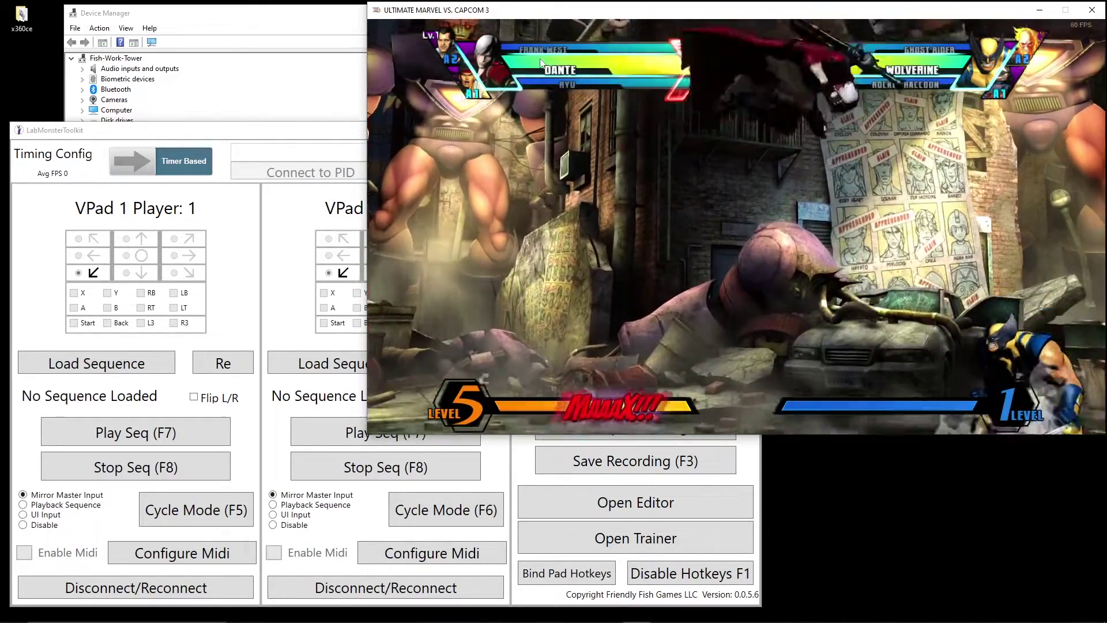
- Pause the match and set the Dummy Options action to Player 2
key("Escape")
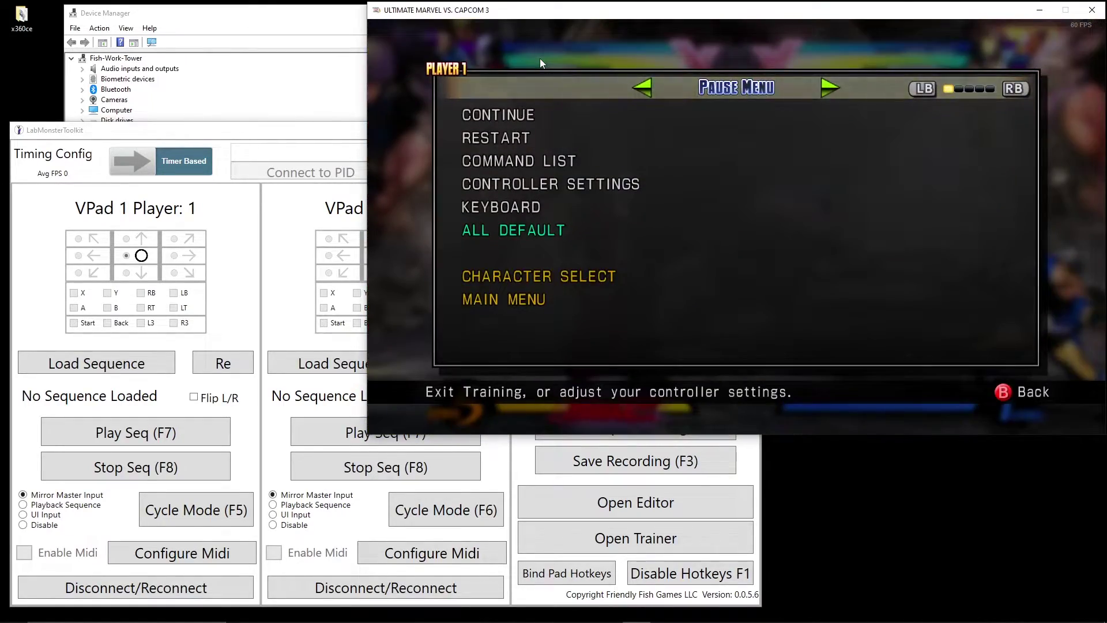
key("Right")
key("Down")
key("Right")
key("Right")
key("Right")
key("Right")
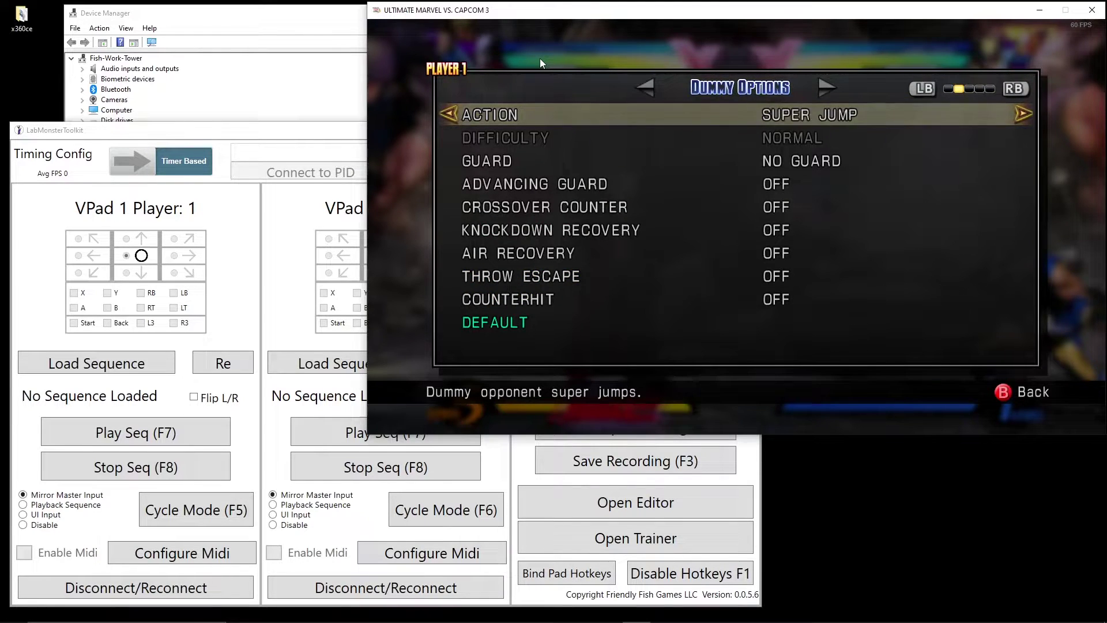
key("Right")
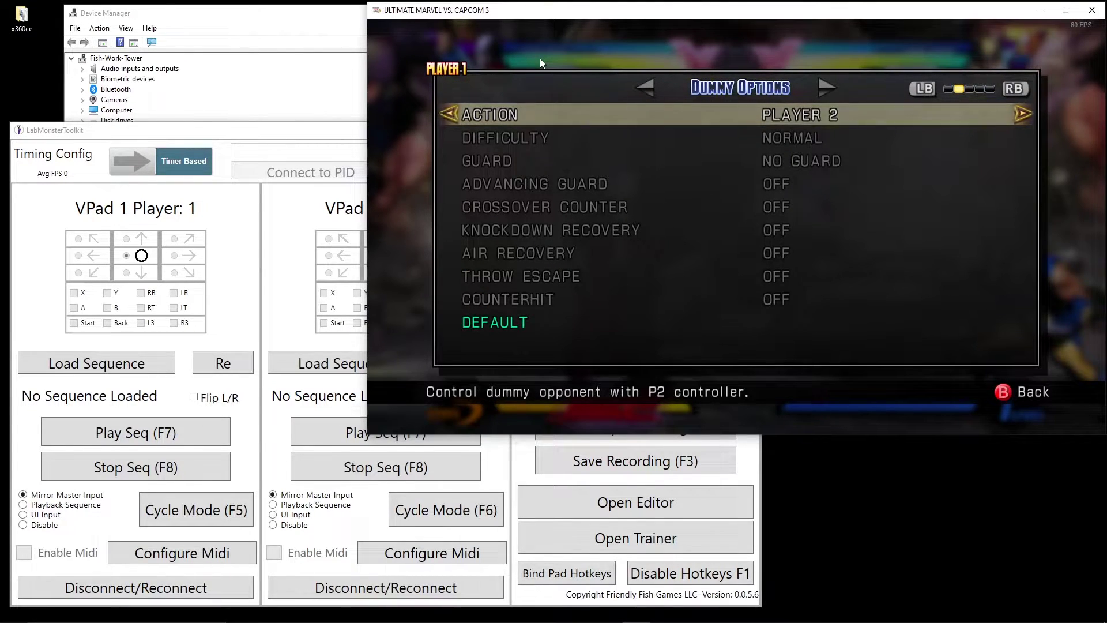
key("Return")
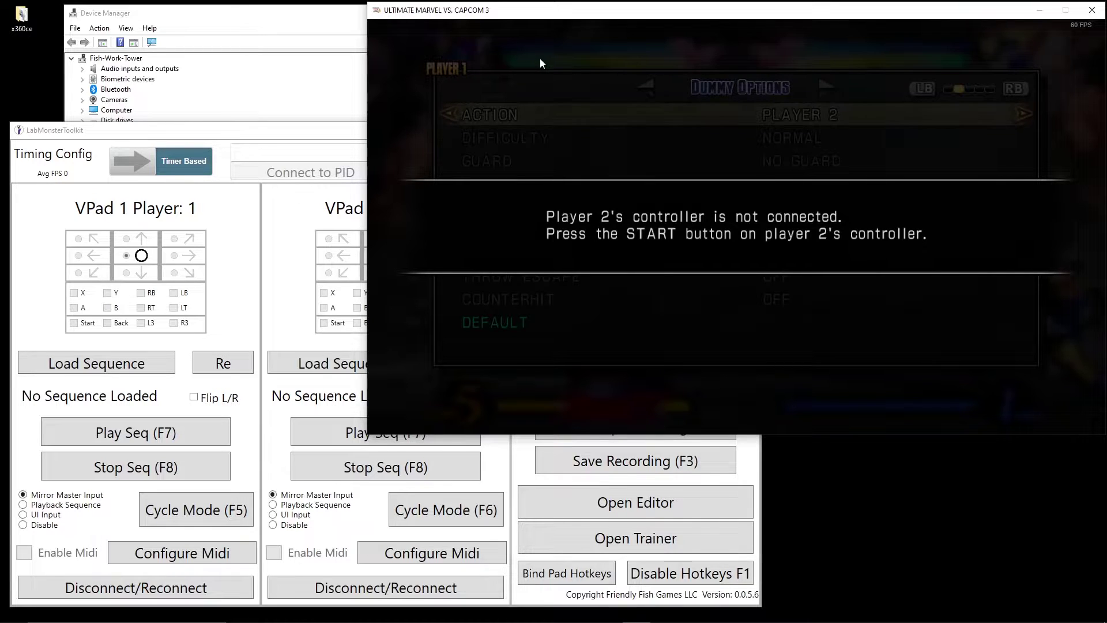
- Put VPad 2 in UI Input mode and send a Start input so the game registers it as player 2
left_click(342, 141)
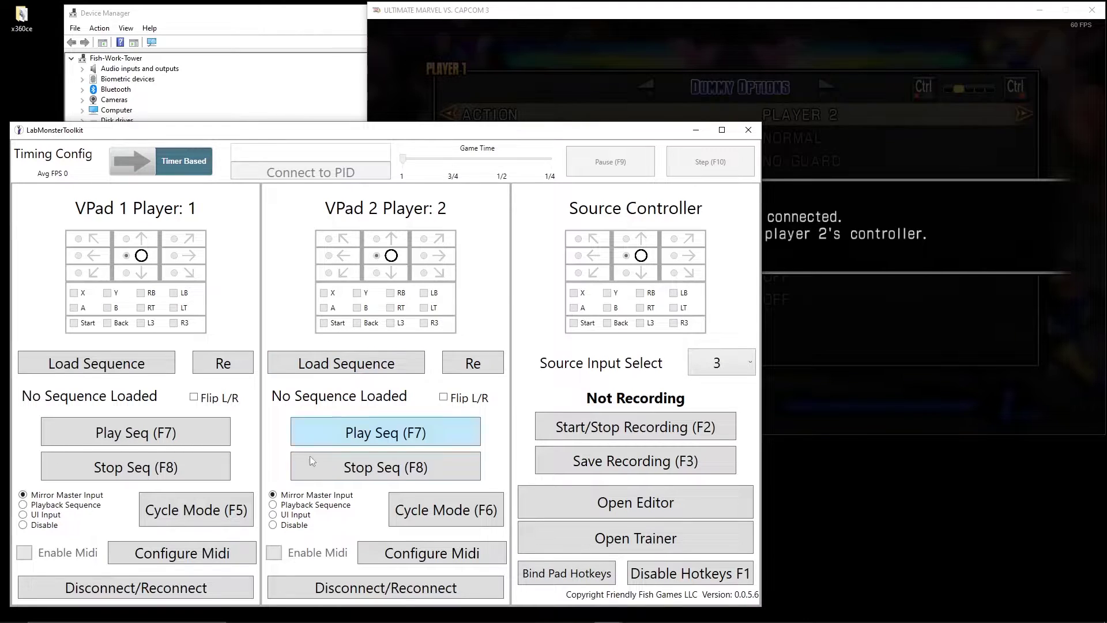
left_click(324, 323)
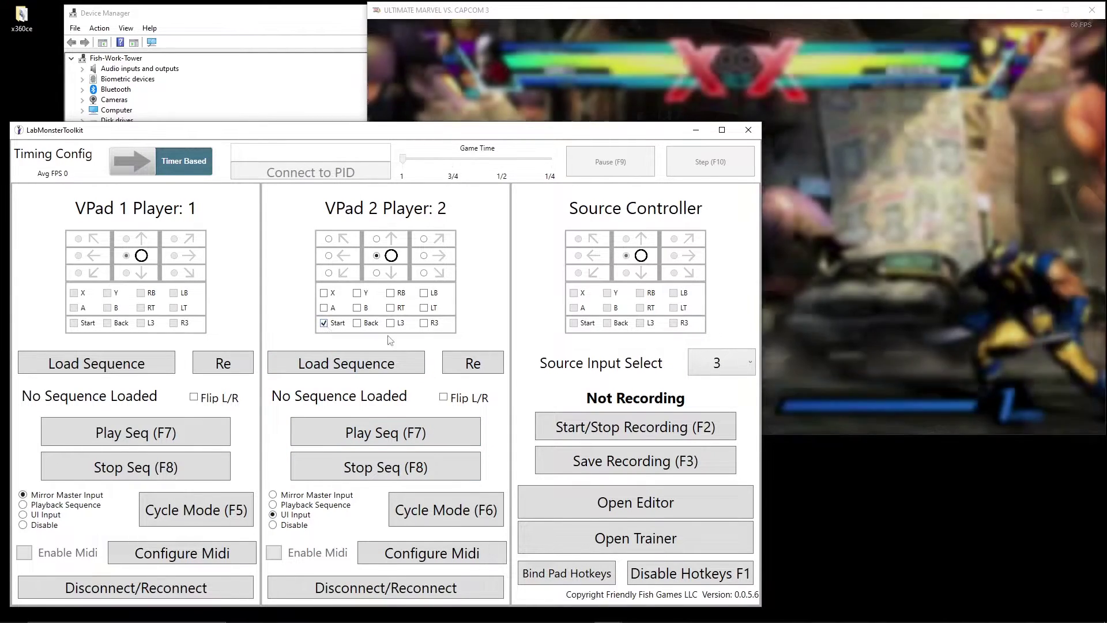
left_click(324, 324)
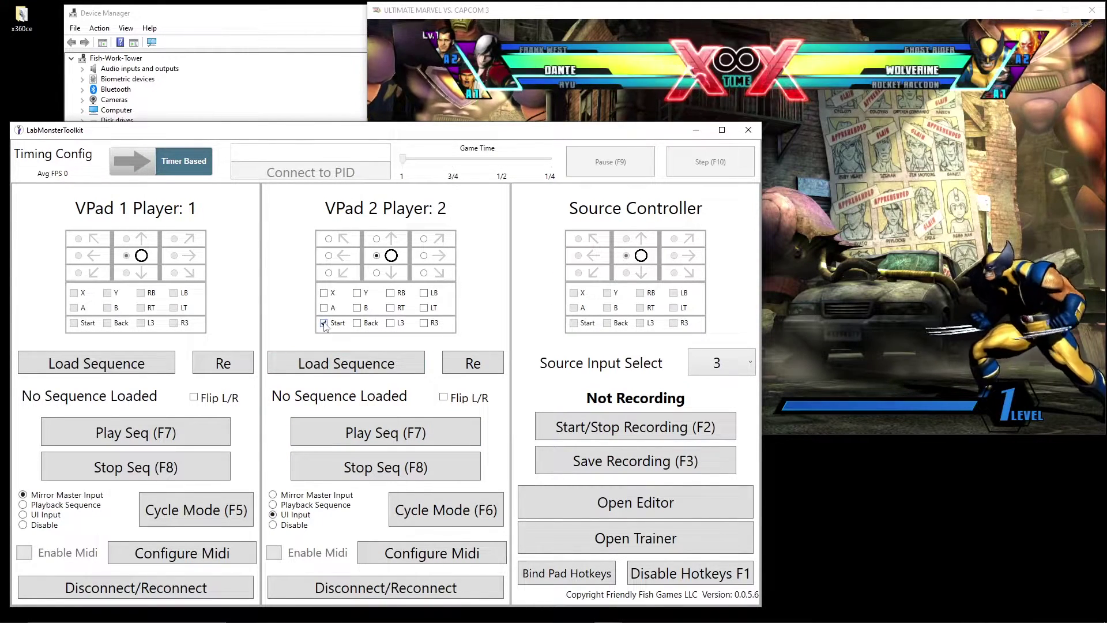
- Set VPad 2 to Mirror Master Input and return to the match to control both characters with the source controller
left_click(393, 510)
left_click(393, 510)
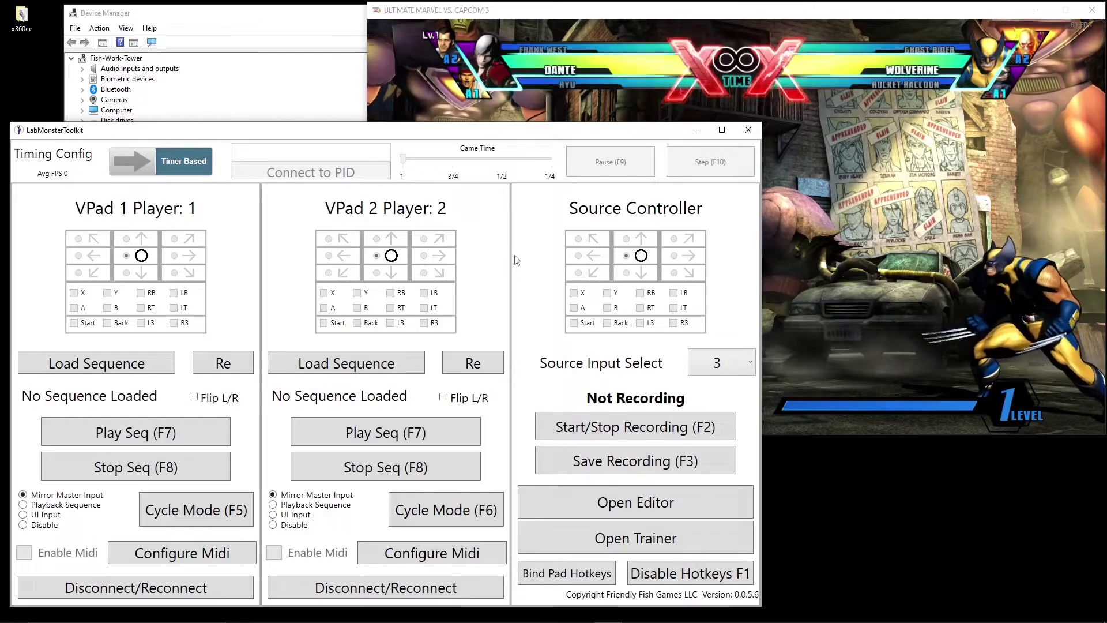
left_click(875, 205)
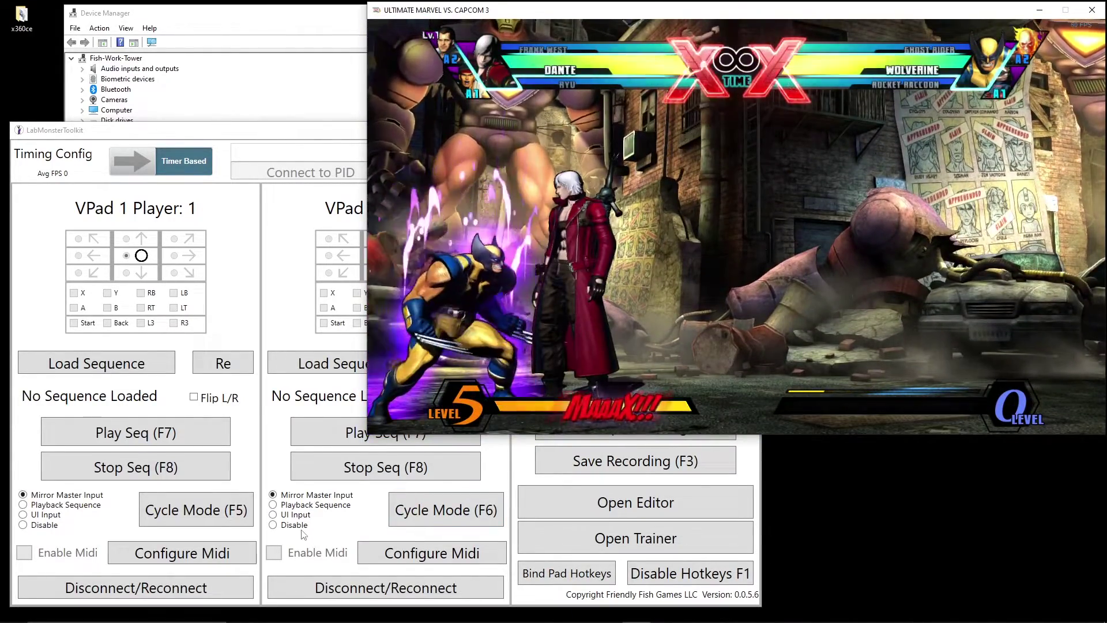
- Disable VPad 2 and try controlling only player 1 in the match
left_click(273, 525)
left_click(1011, 208)
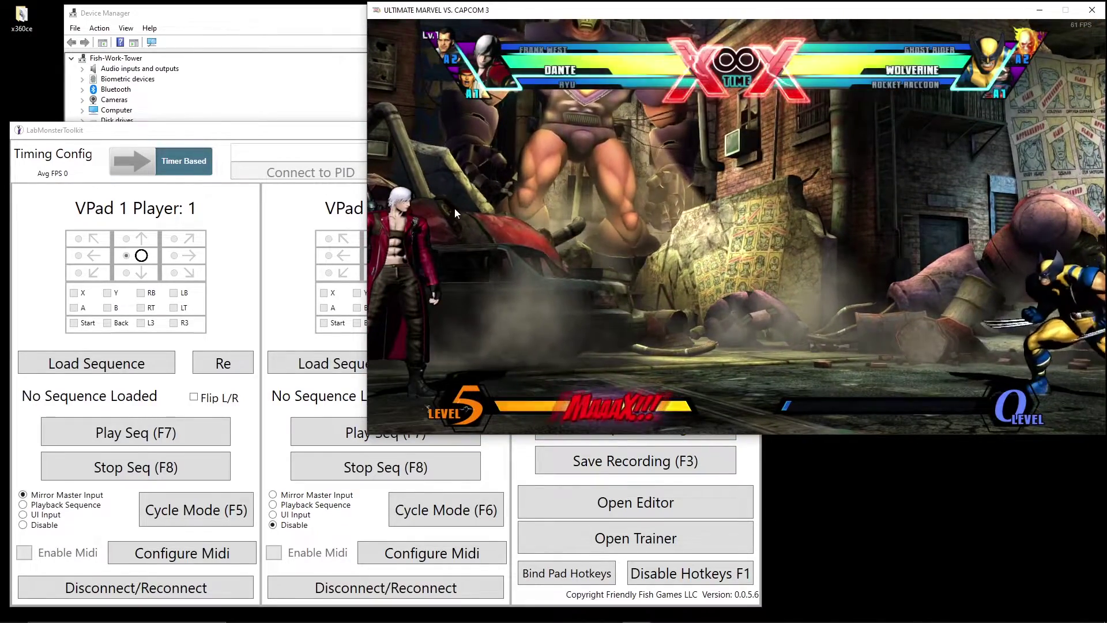
left_click(247, 142)
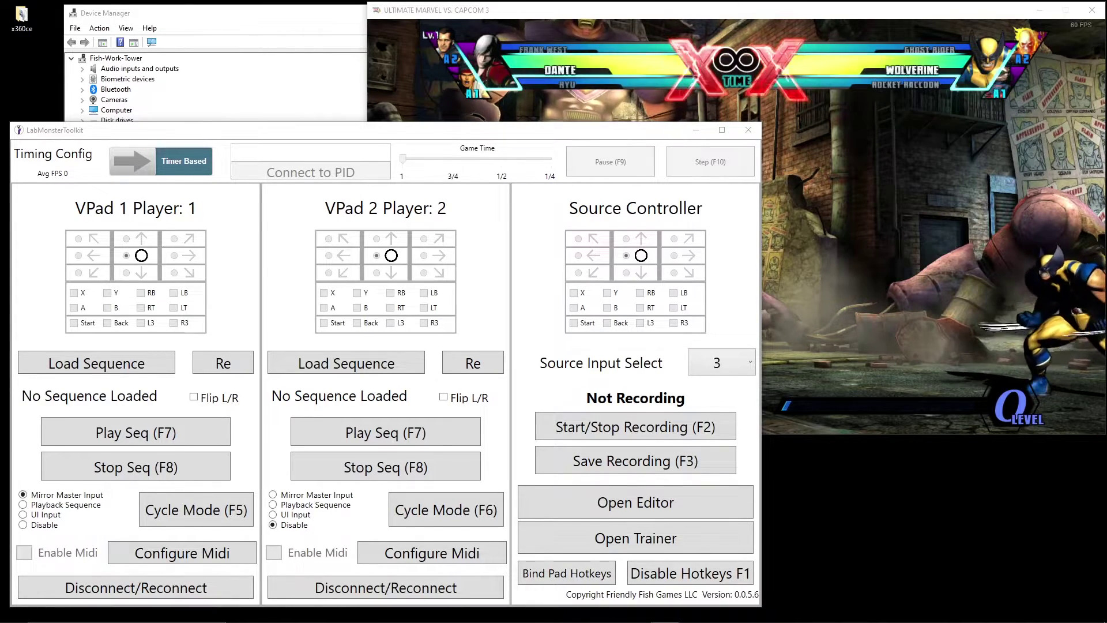
- Open Task Manager, enlarge its window and show the detailed process list with PIDs
key("ctrl+shift+Escape")
left_click_drag(592, 94, 590, 73)
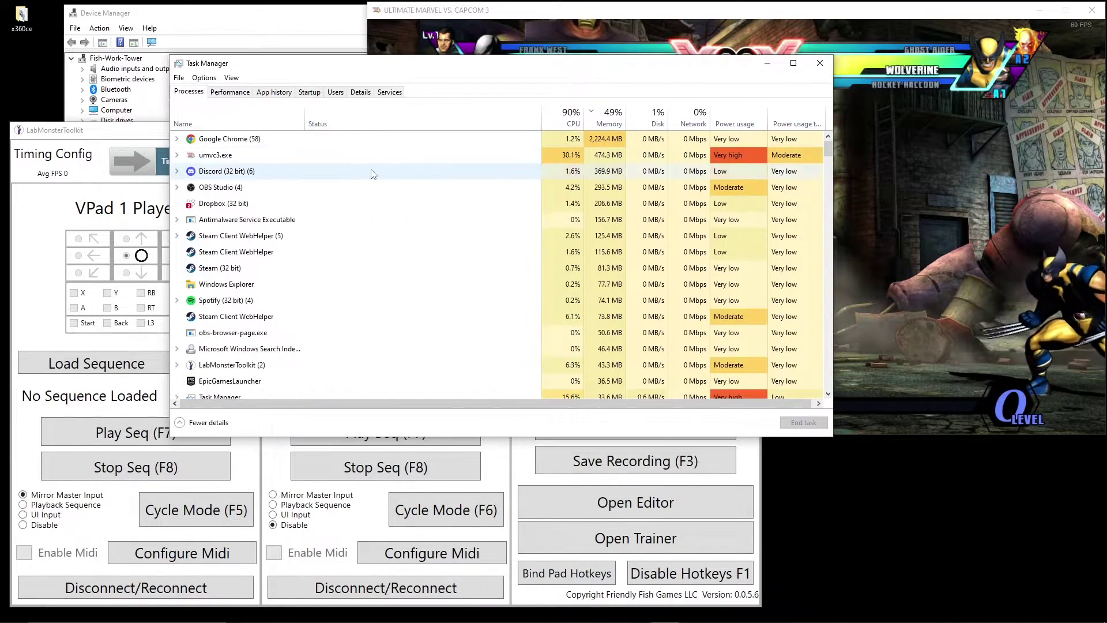
left_click_drag(833, 437, 1056, 544)
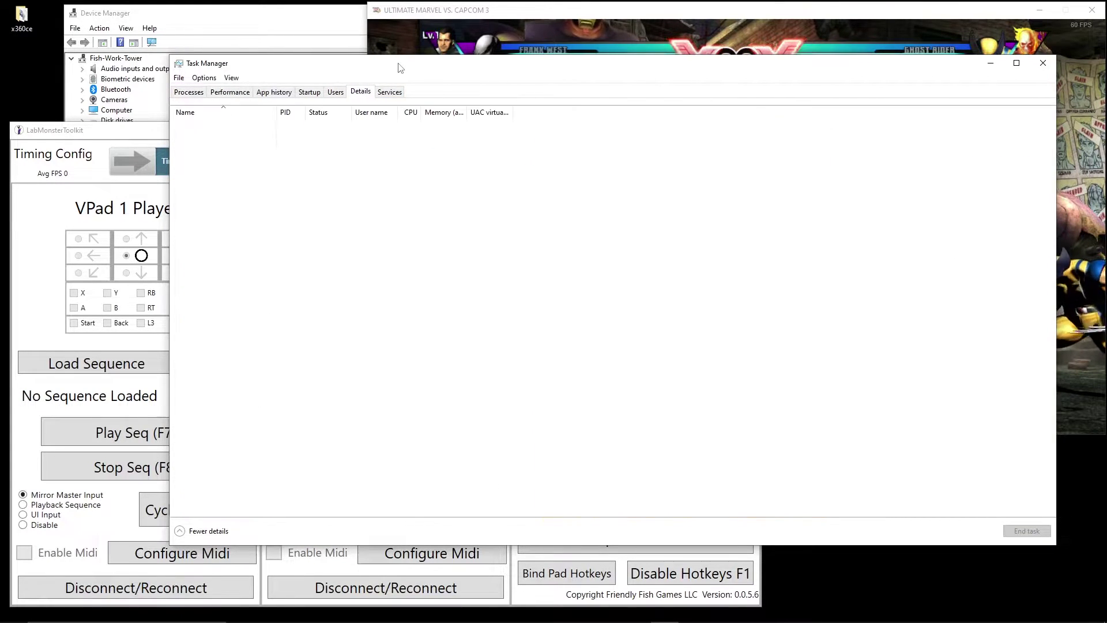
left_click_drag(401, 68, 410, 69)
- Find and select umvc3.exe in the process list to read its PID
scroll(319, 338, "down", 20)
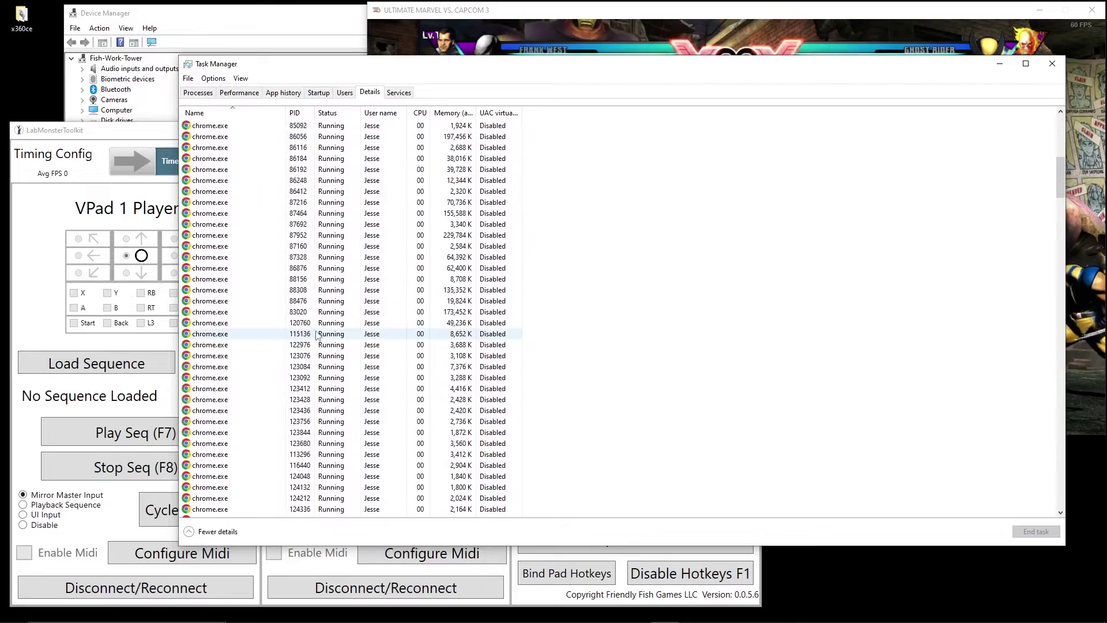
scroll(319, 337, "down", 20)
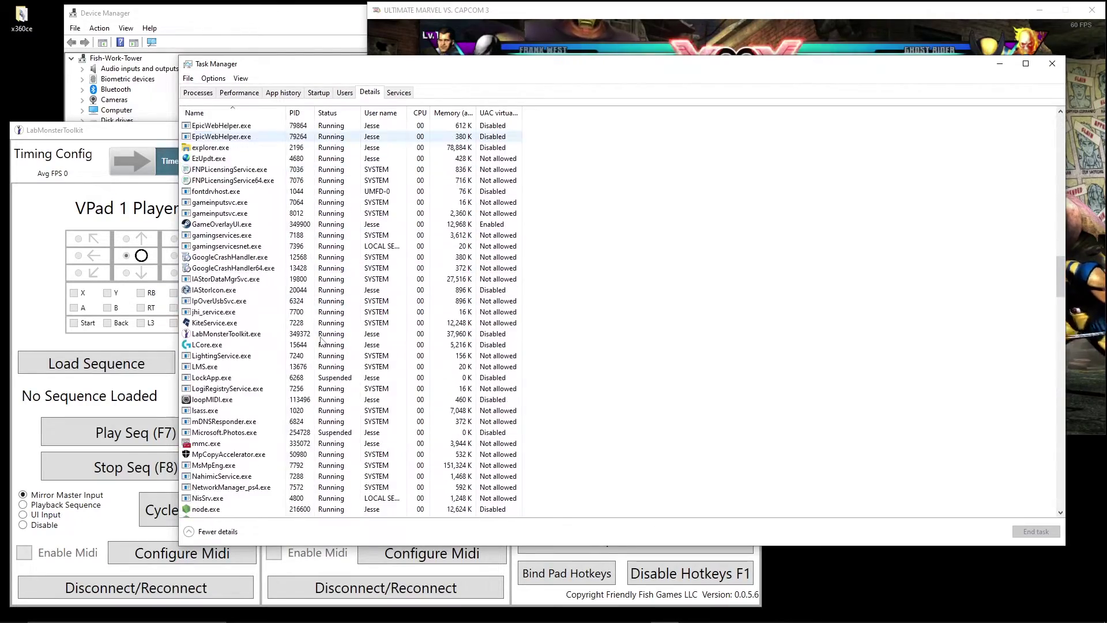
scroll(322, 340, "down", 20)
left_click(314, 327)
scroll(314, 327, "down", 5)
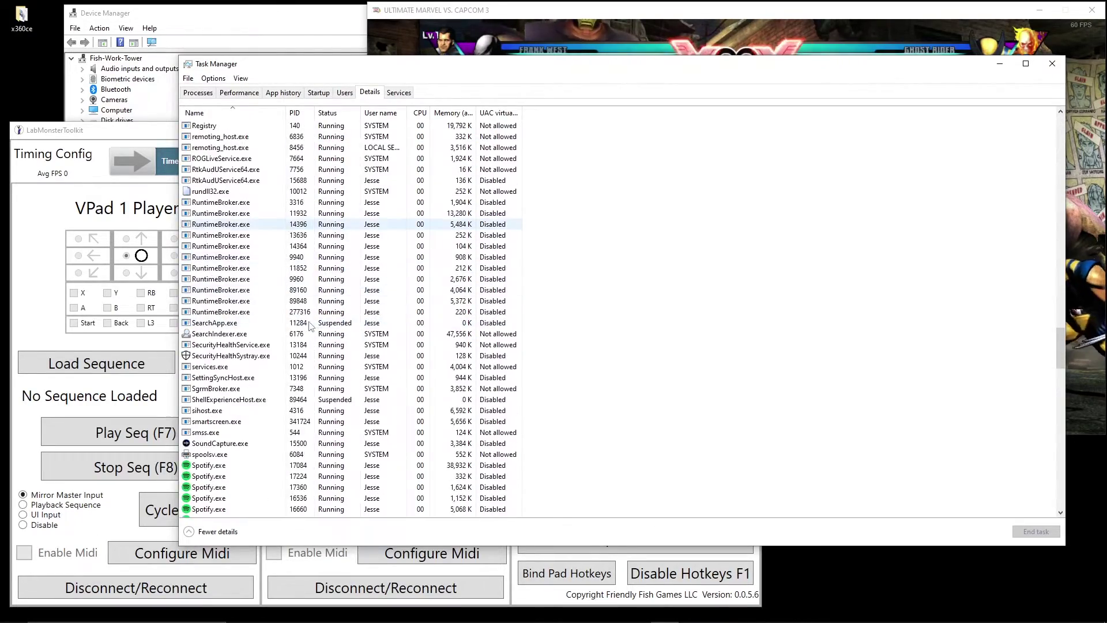
scroll(314, 327, "down", 15)
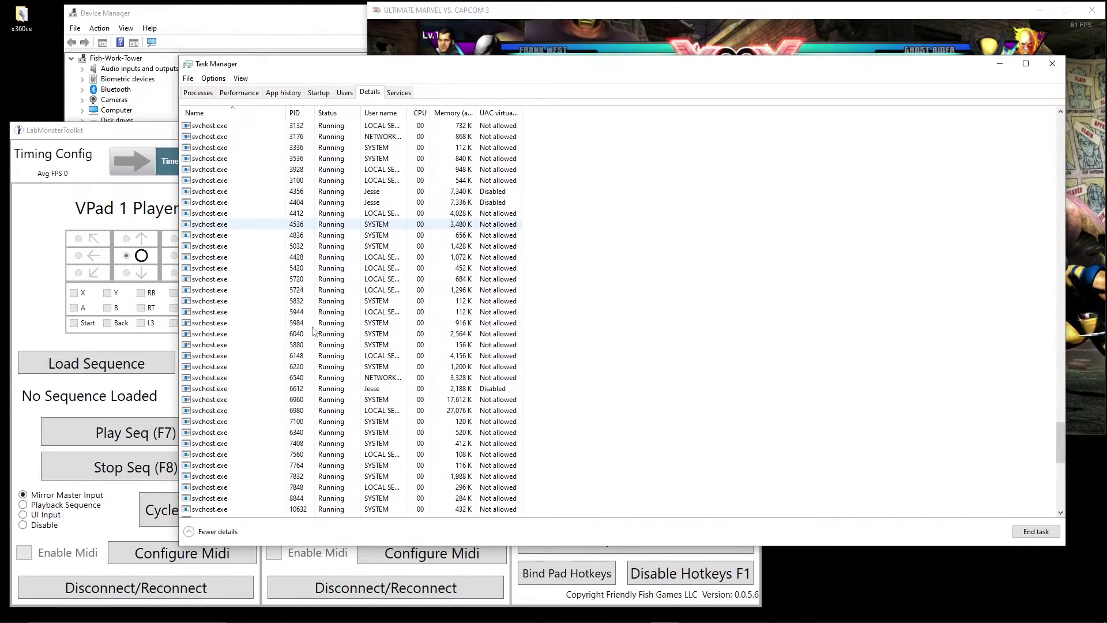
scroll(313, 331, "down", 3)
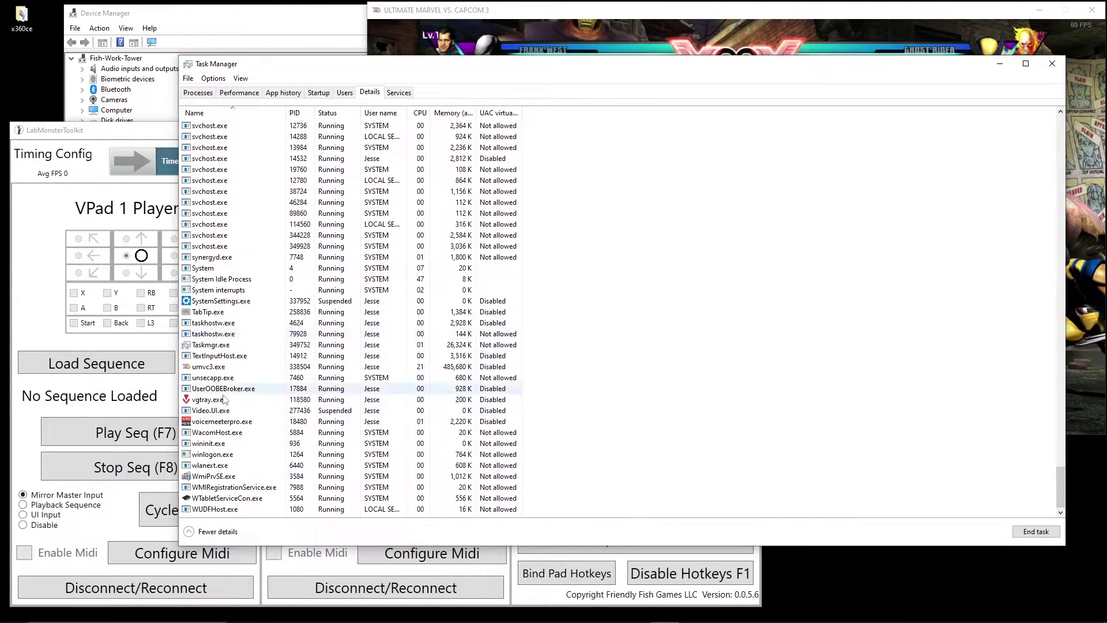
left_click(236, 368)
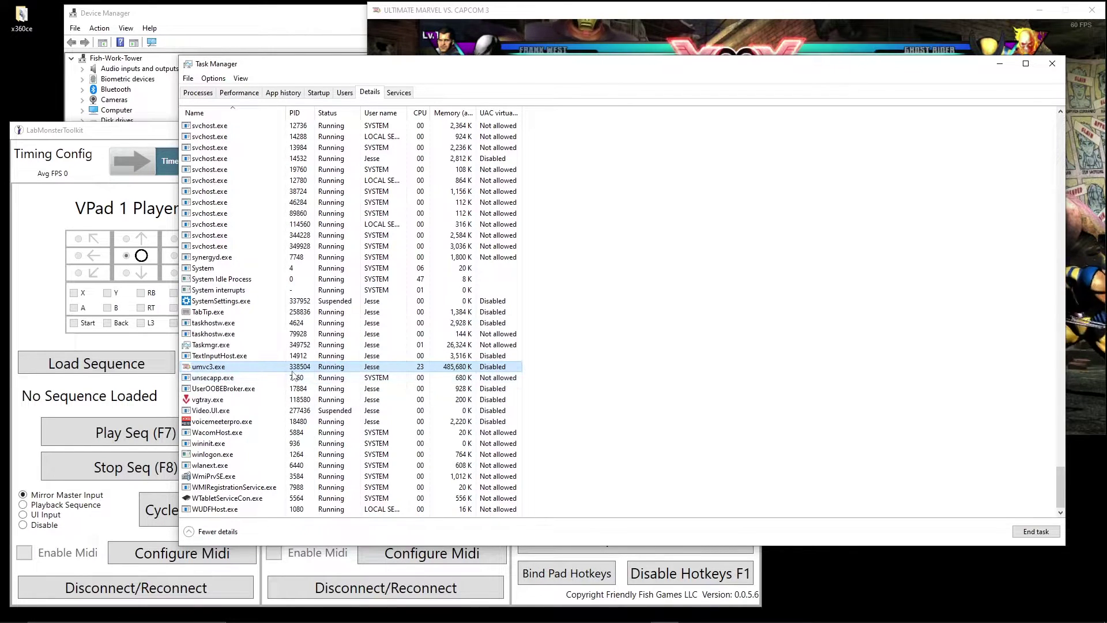
- Switch LabMonsterToolkit's timing to Frame Based and connect it to the game's PID 338504
left_click(146, 188)
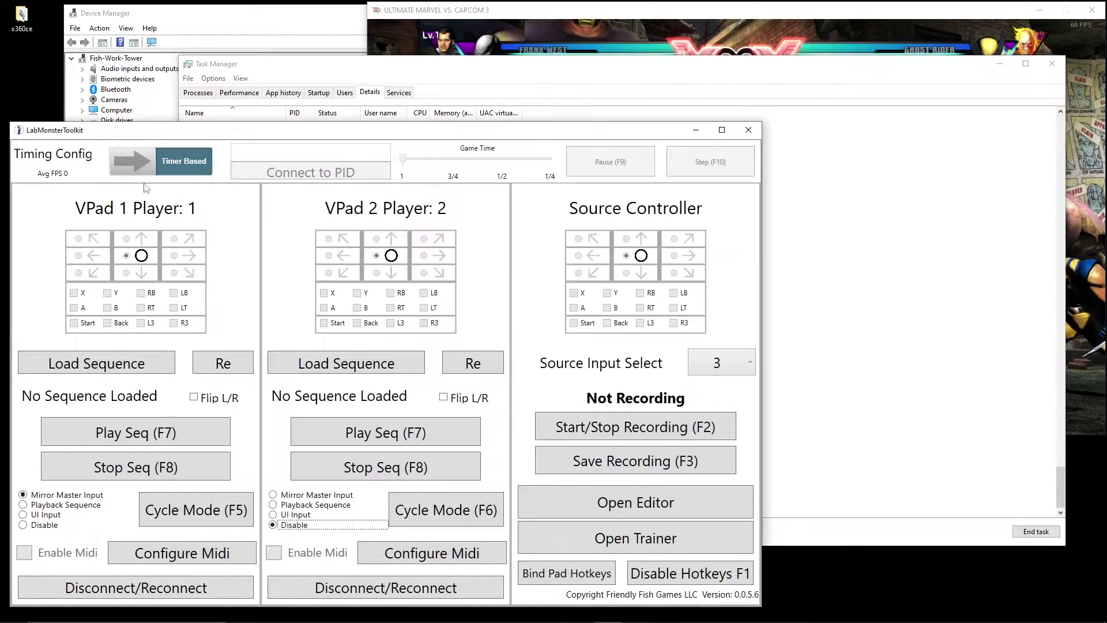
left_click(180, 173)
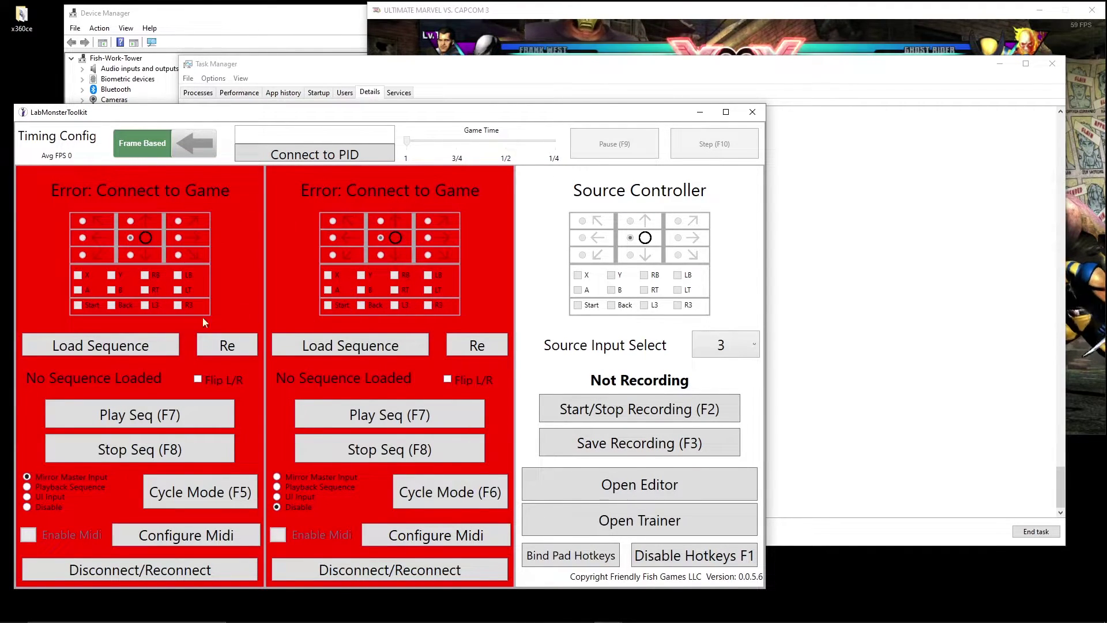
left_click_drag(346, 64, 369, 34)
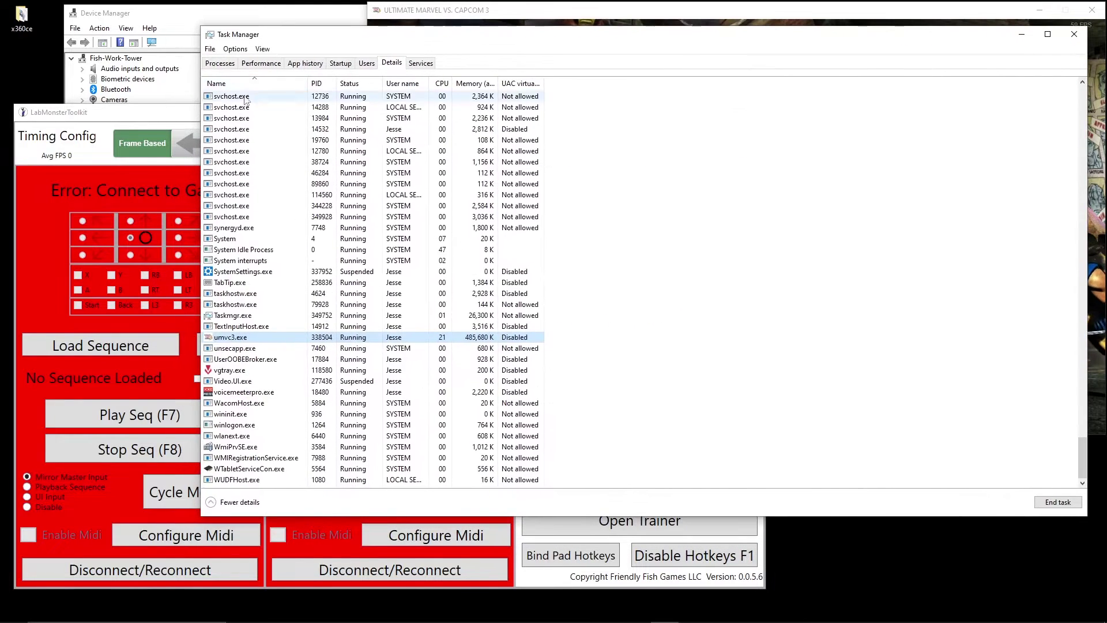
left_click_drag(182, 113, 532, 90)
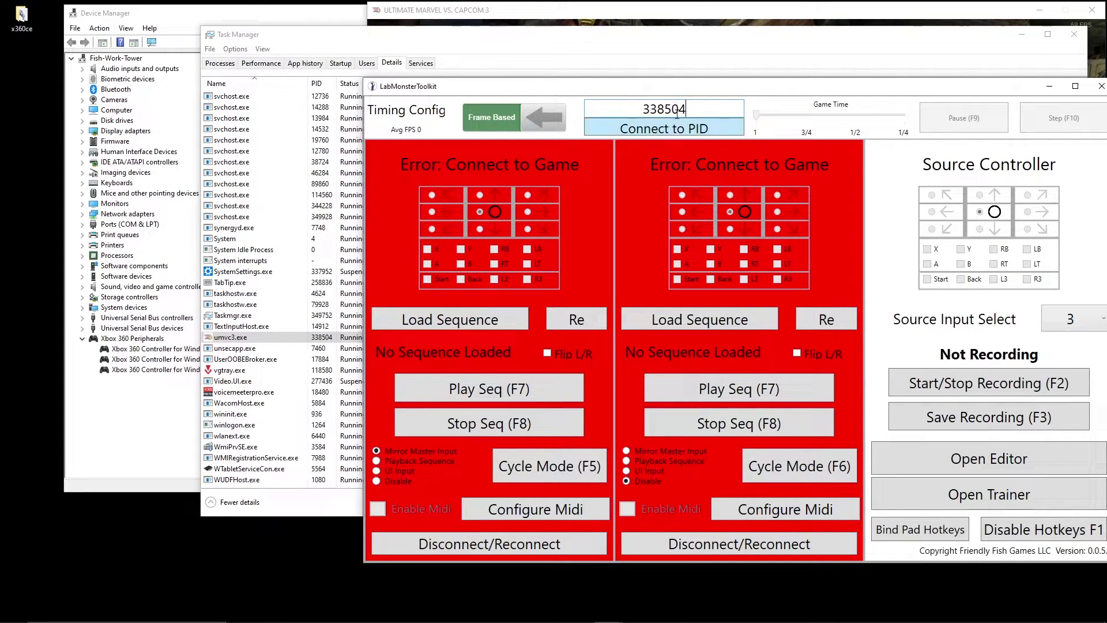
left_click(696, 135)
left_click_drag(707, 91, 358, 120)
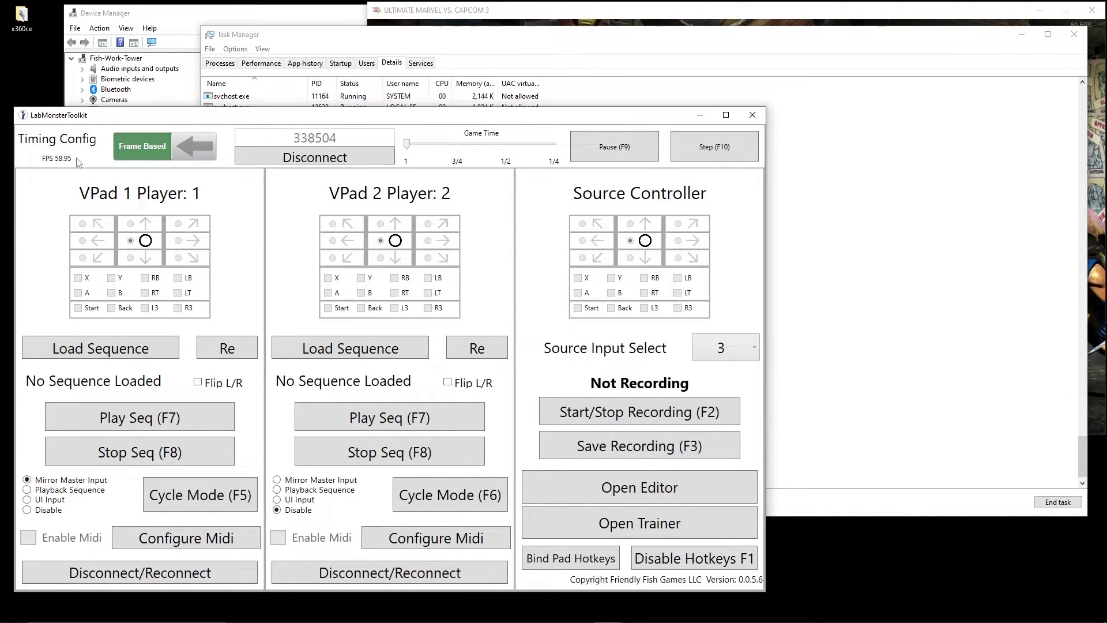
- Test the controllers in the match with VPad 2 on Mirror Master Input, and disable VPad 2 again
left_click(584, 21)
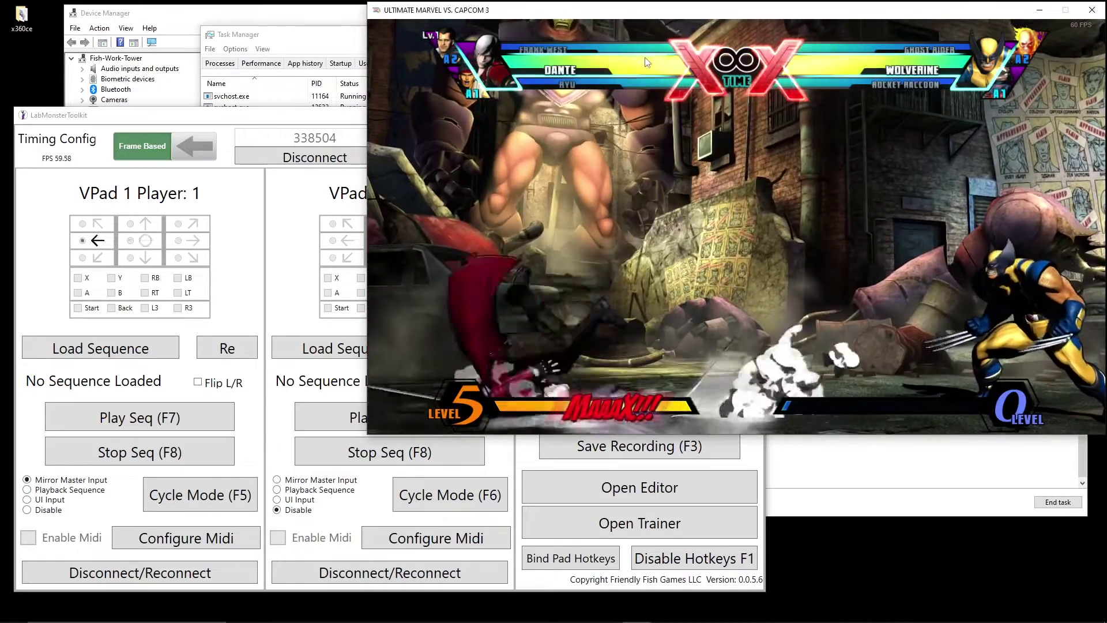
left_click(277, 480)
left_click(901, 251)
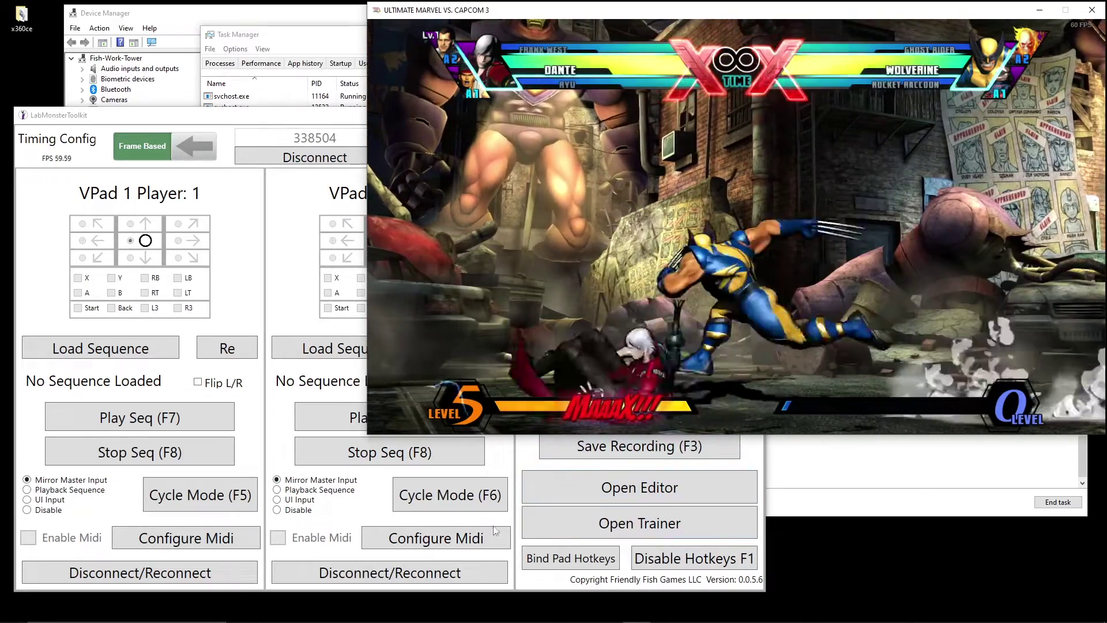
left_click(277, 510)
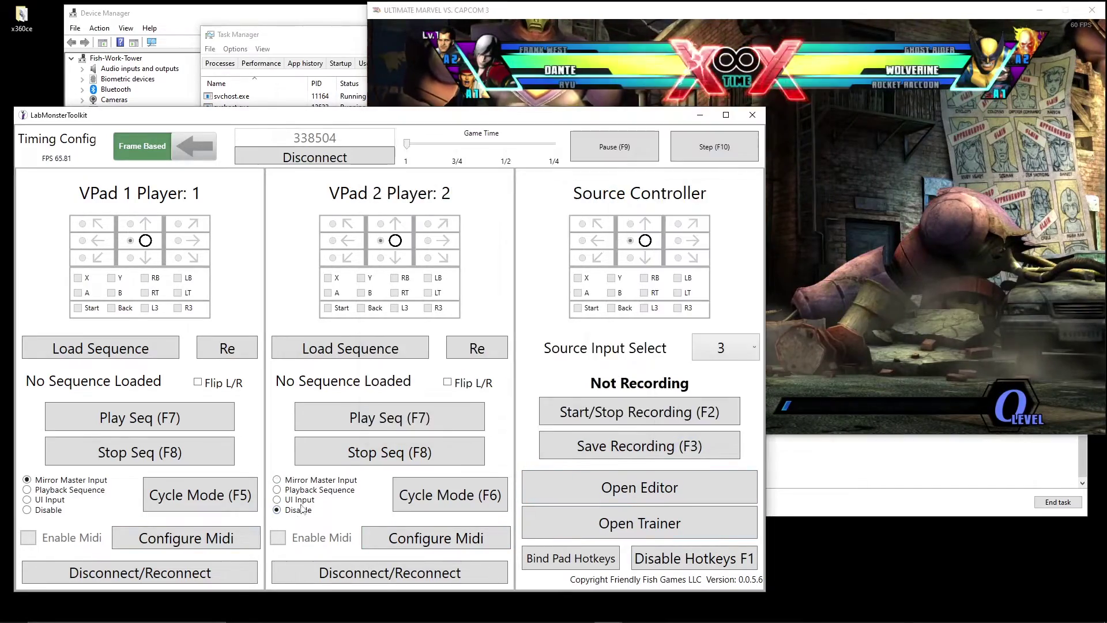
- Try the match at game time 3/4, 1/2 and 1/4, and restore the game time to 1
left_click_drag(459, 123, 443, 131)
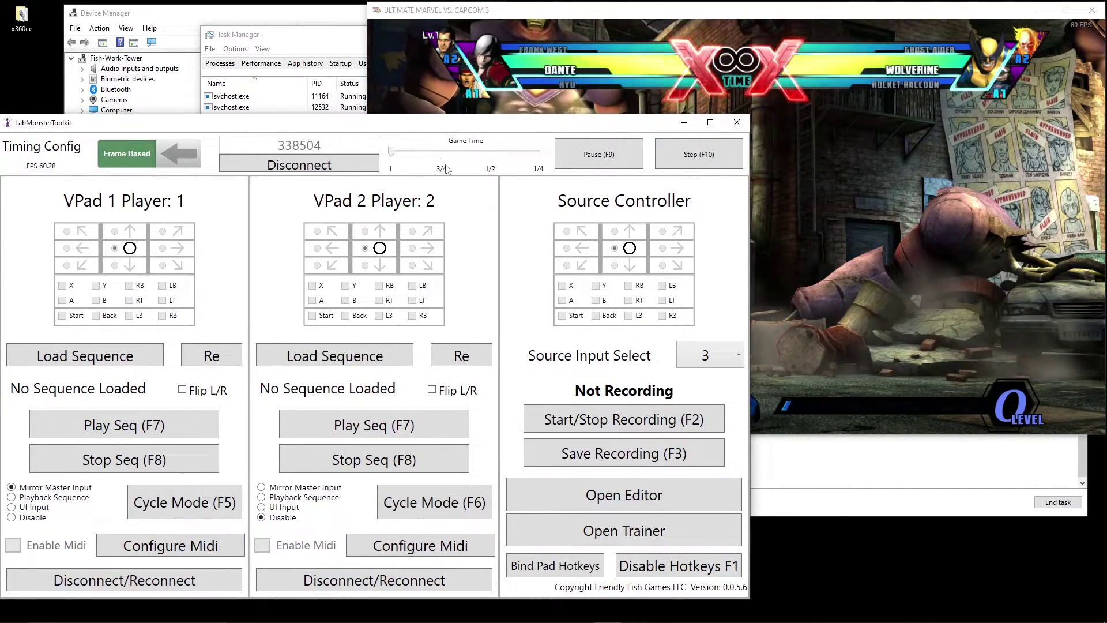
left_click(814, 156)
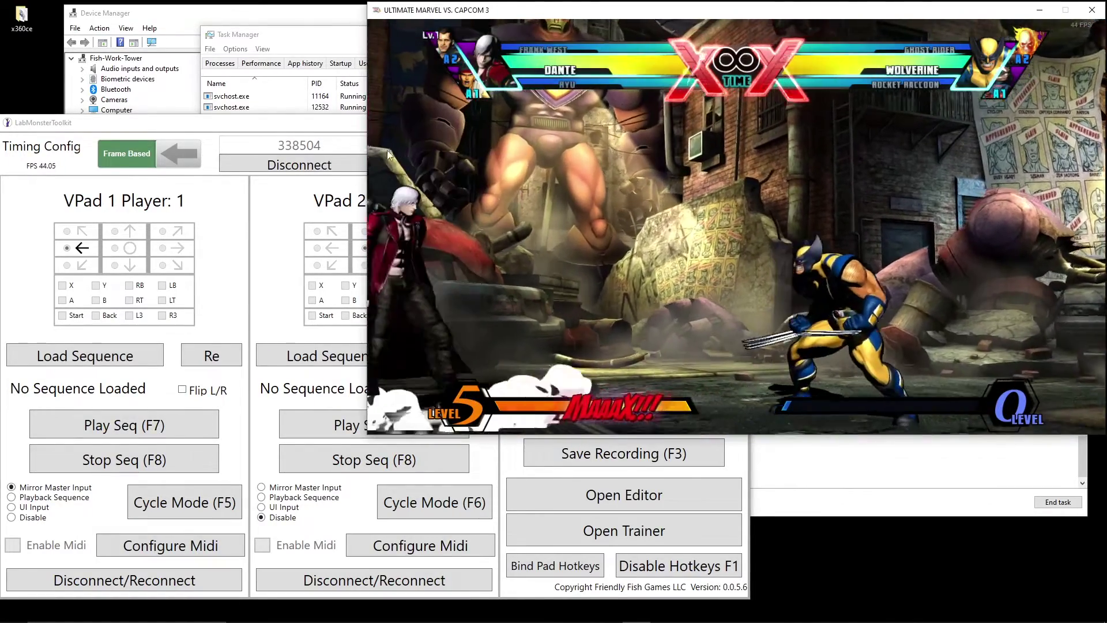
left_click(351, 132)
left_click(870, 180)
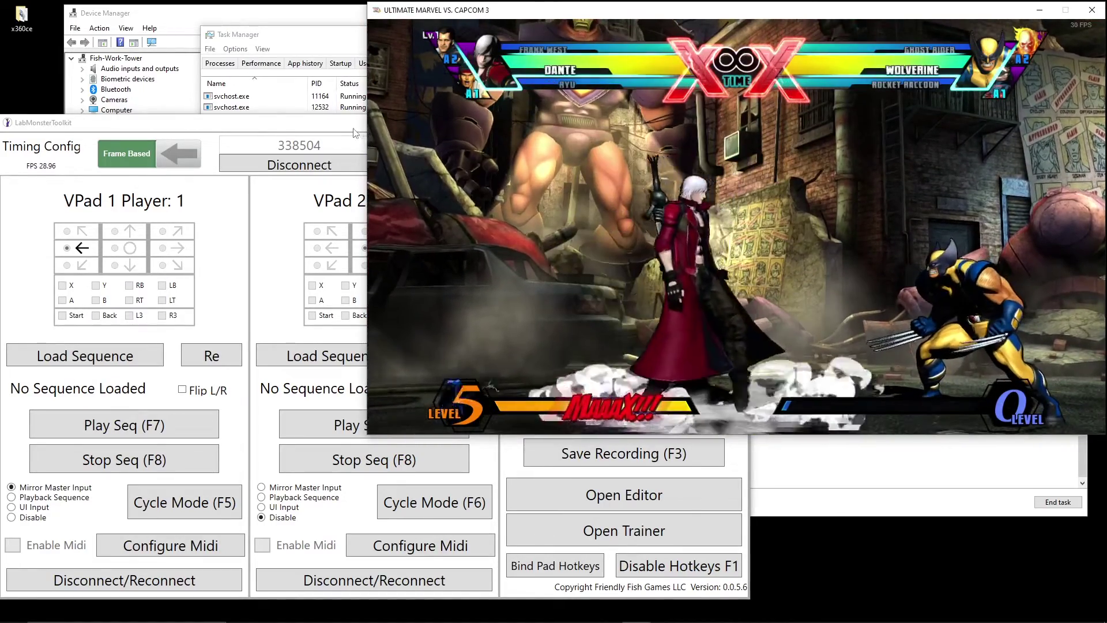
left_click(850, 165)
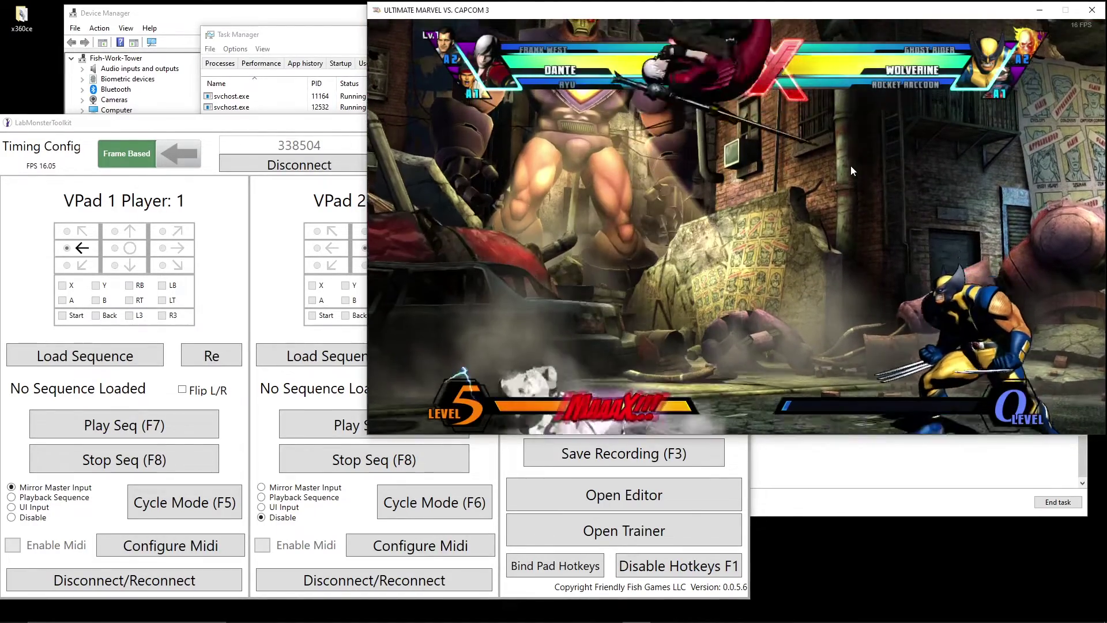
left_click(362, 136)
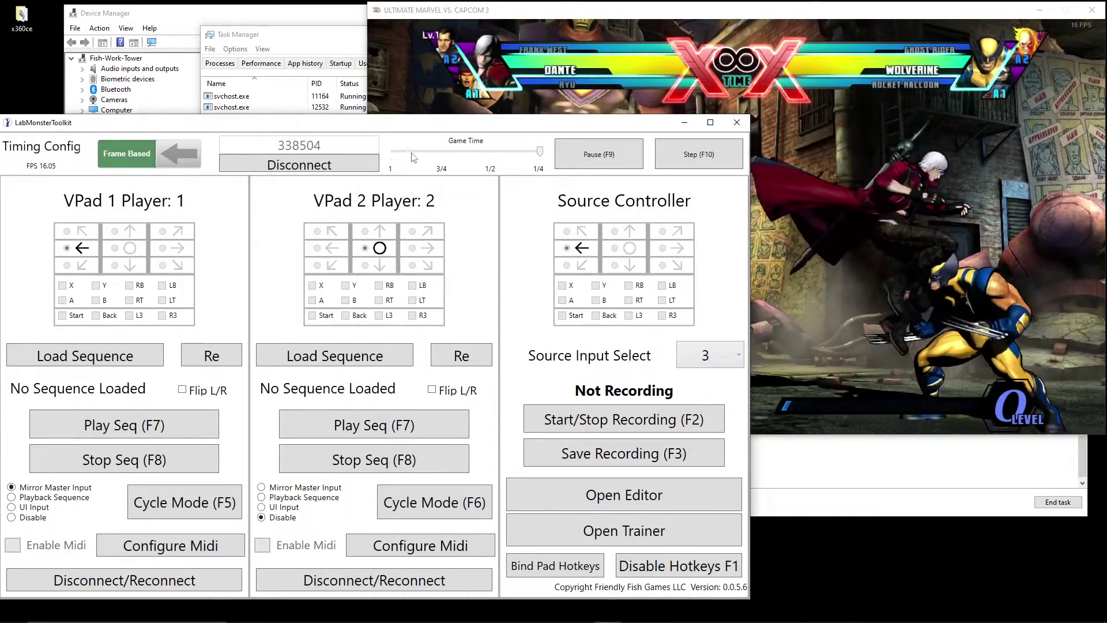
left_click(861, 175)
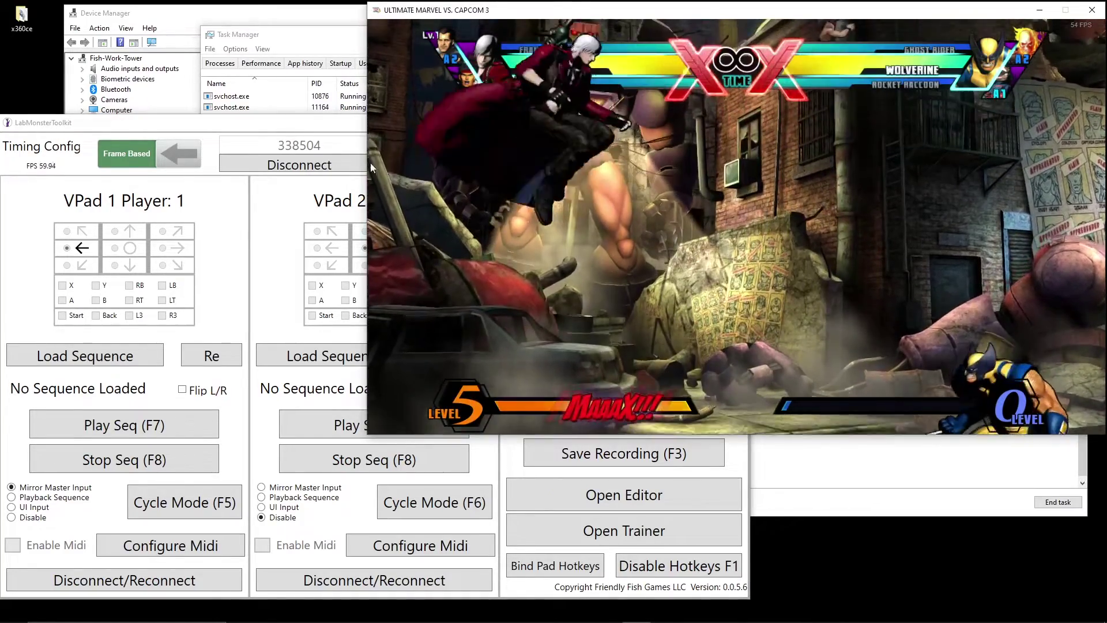
- Pause the game, place the toolkit below the match, advance the game frame by frame, and resume play
left_click(370, 163)
left_click(839, 196)
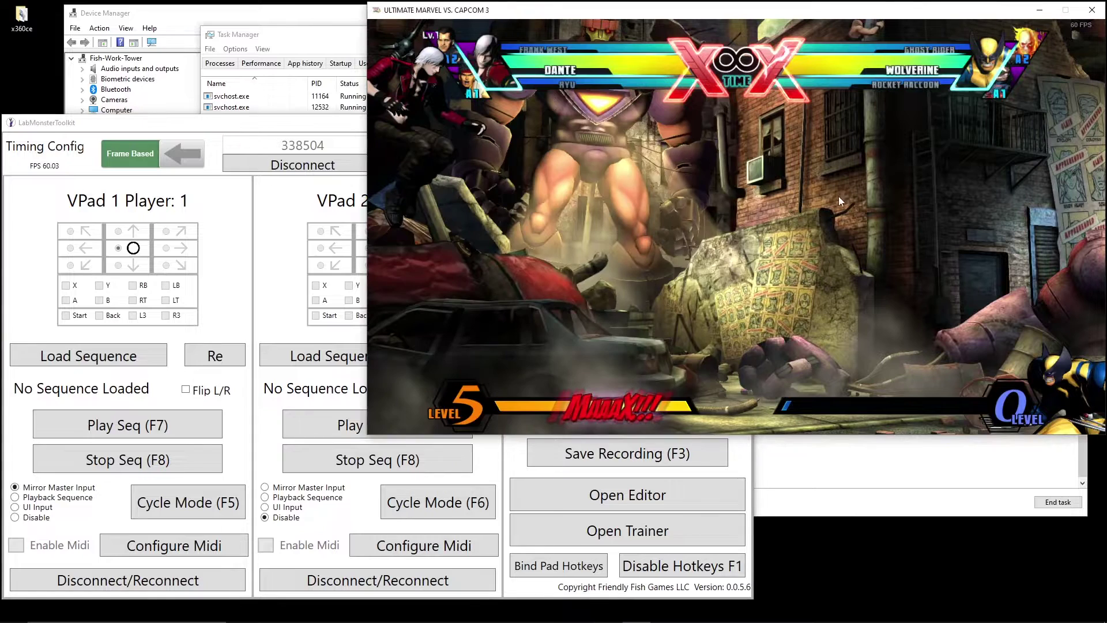
left_click_drag(348, 129, 381, 442)
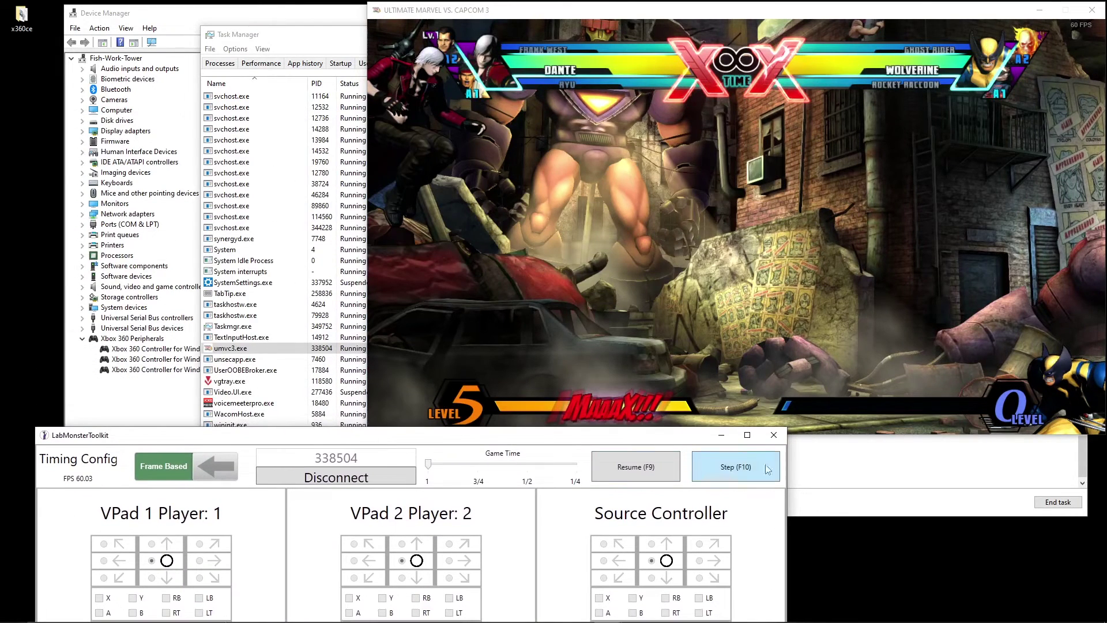
left_click(742, 466)
left_click(742, 466)
left_click(741, 466)
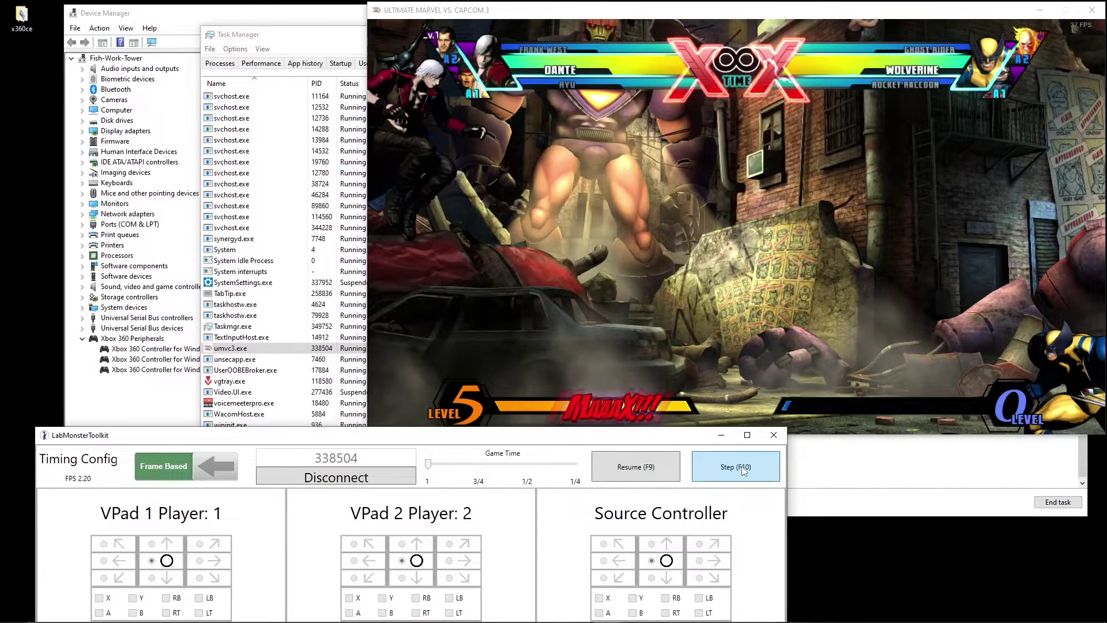
left_click(741, 466)
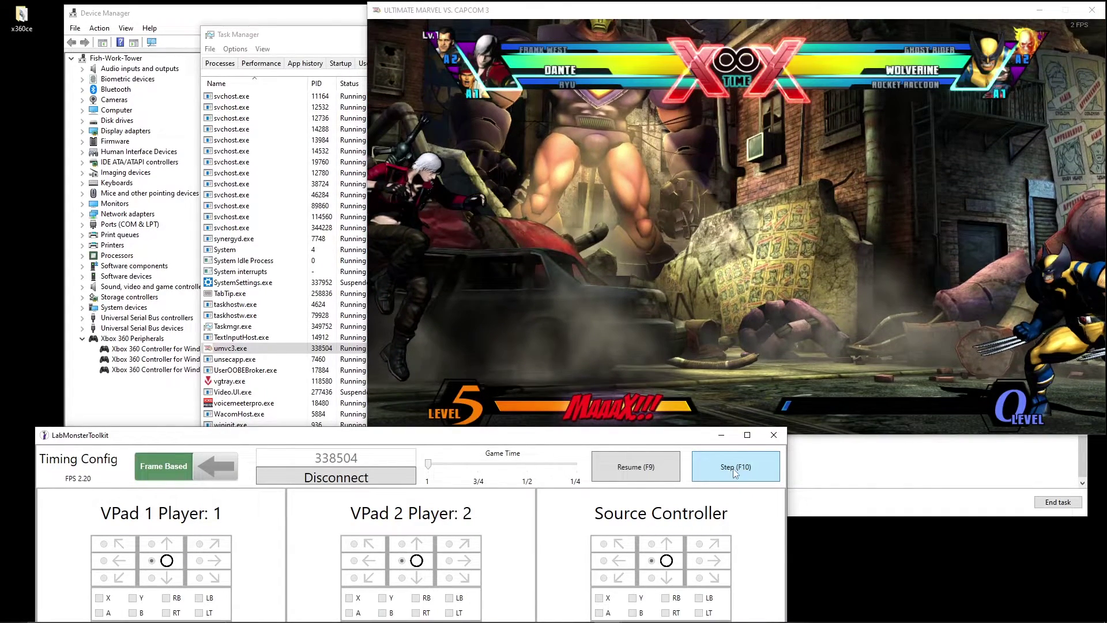
key("F9")
left_click(751, 259)
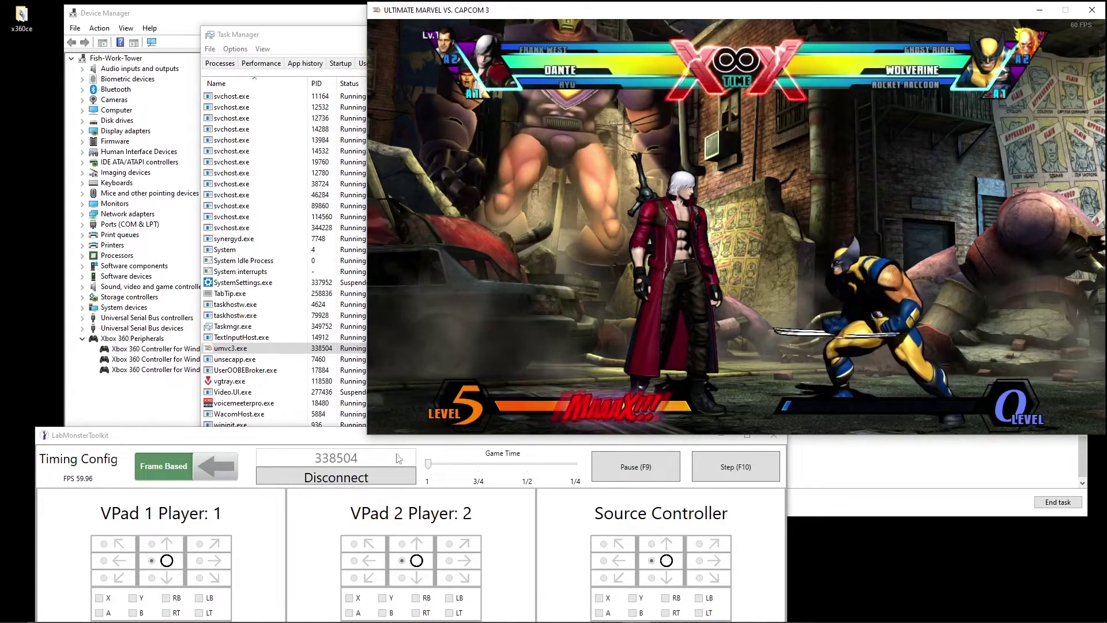
- Move the LabMonsterToolkit window back up so that all of its controls are visible
left_click_drag(350, 433, 395, 82)
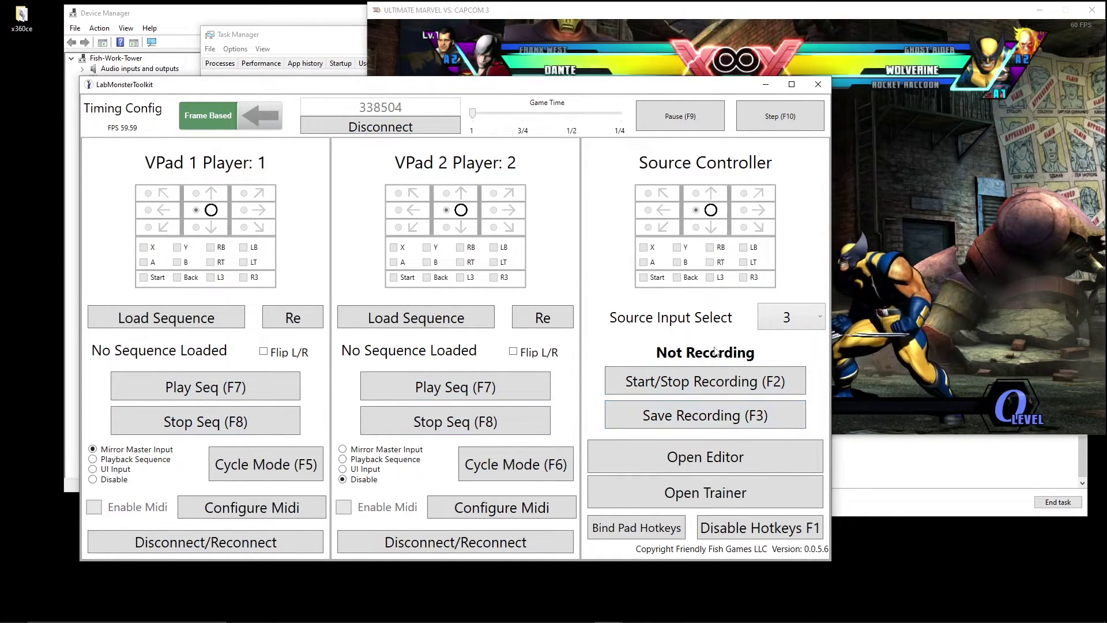
left_click_drag(459, 89, 392, 130)
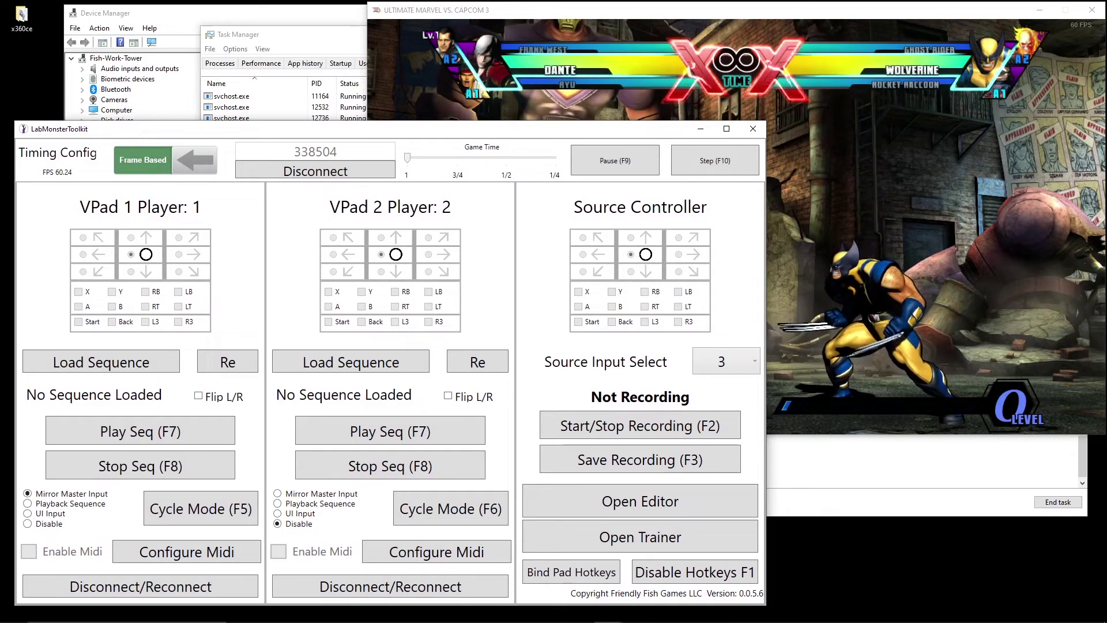